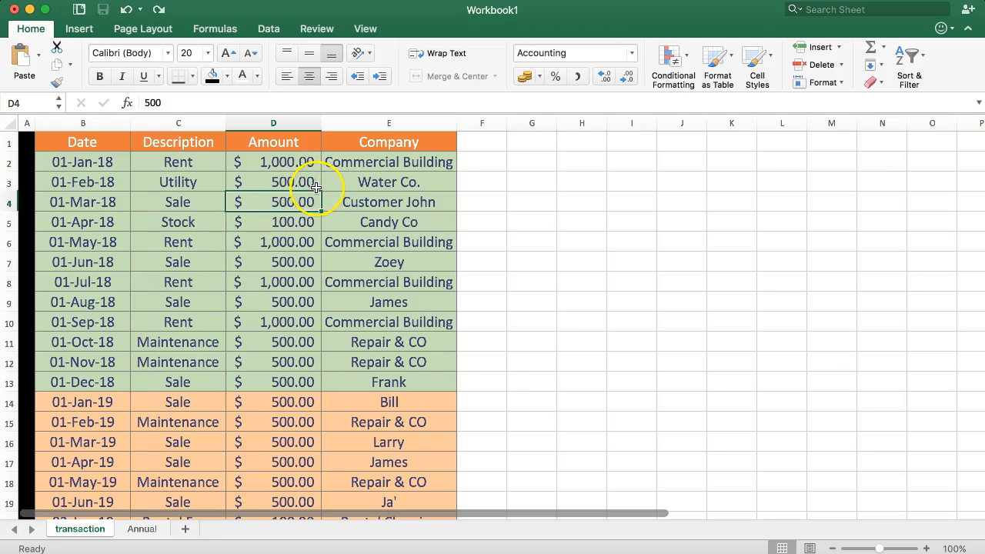
drag(281, 162, 286, 402)
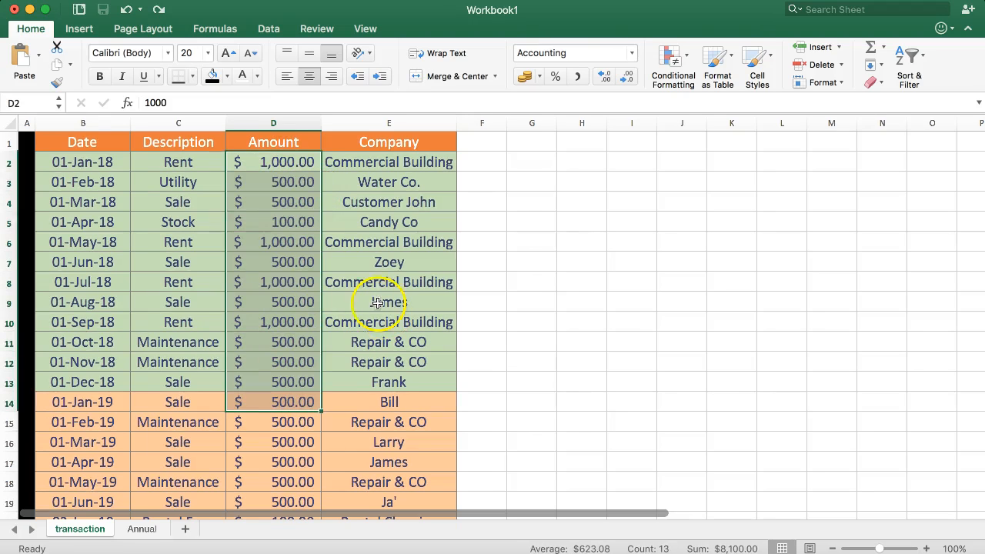
click(297, 201)
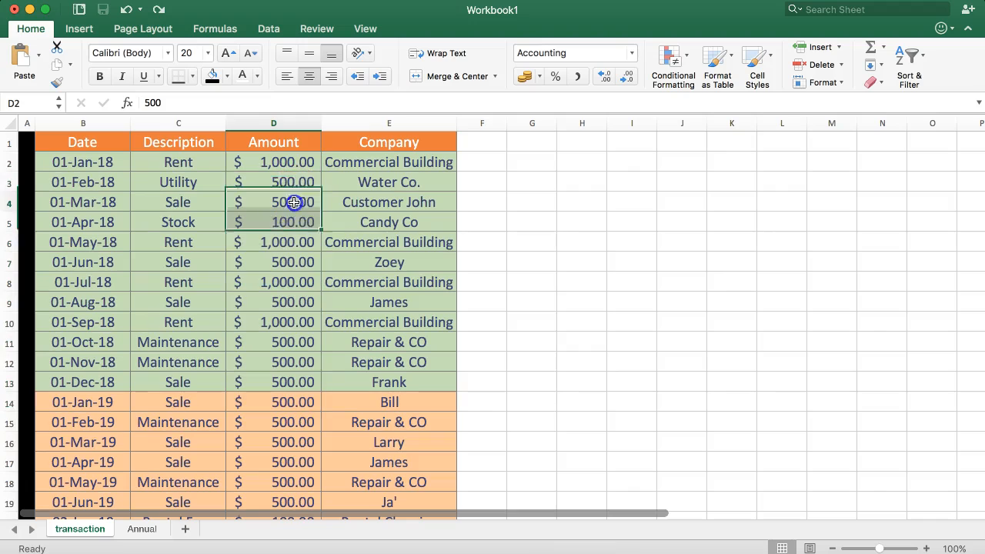
click(293, 164)
drag(293, 190, 281, 208)
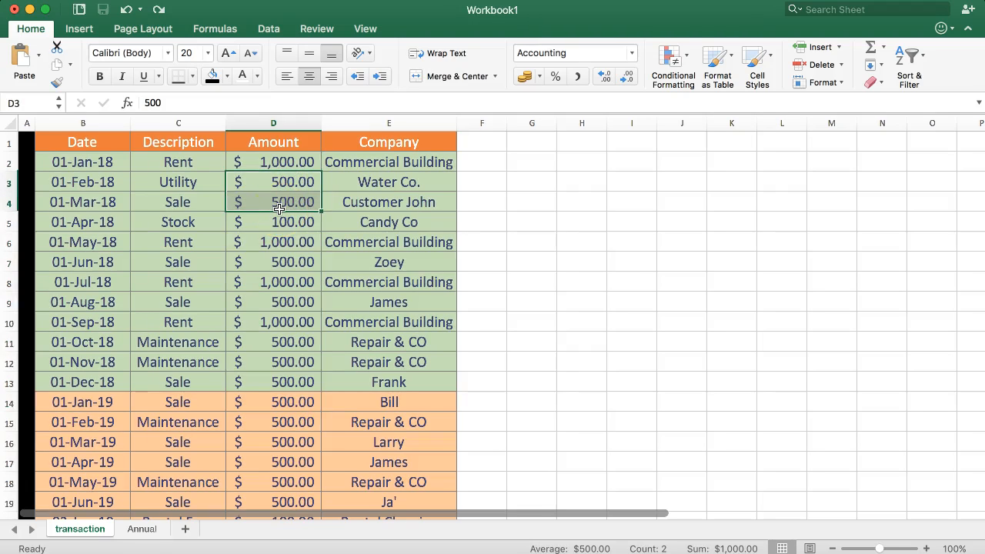
click(261, 165)
click(173, 163)
Fill the first rent amount in cell D2 with the standard red colour.
click(246, 164)
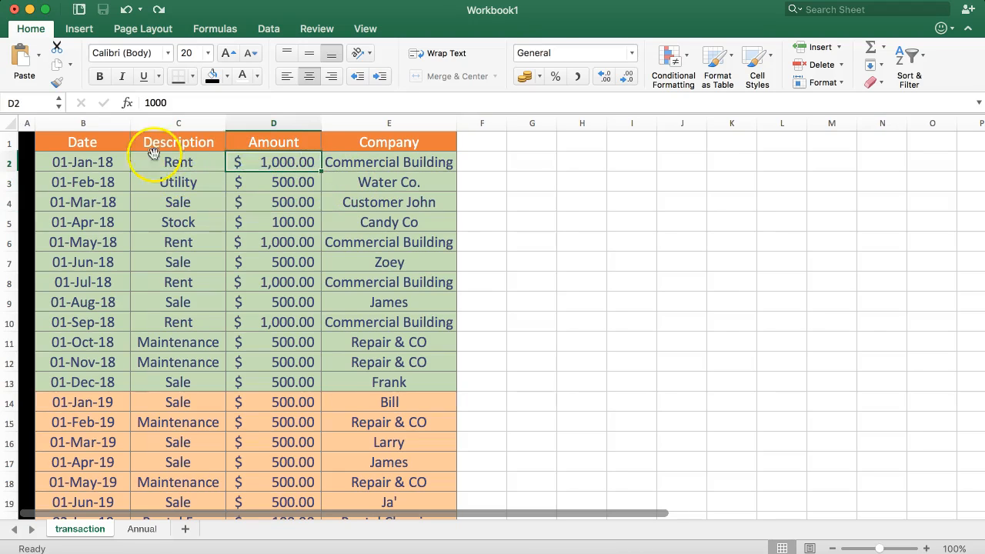
click(227, 79)
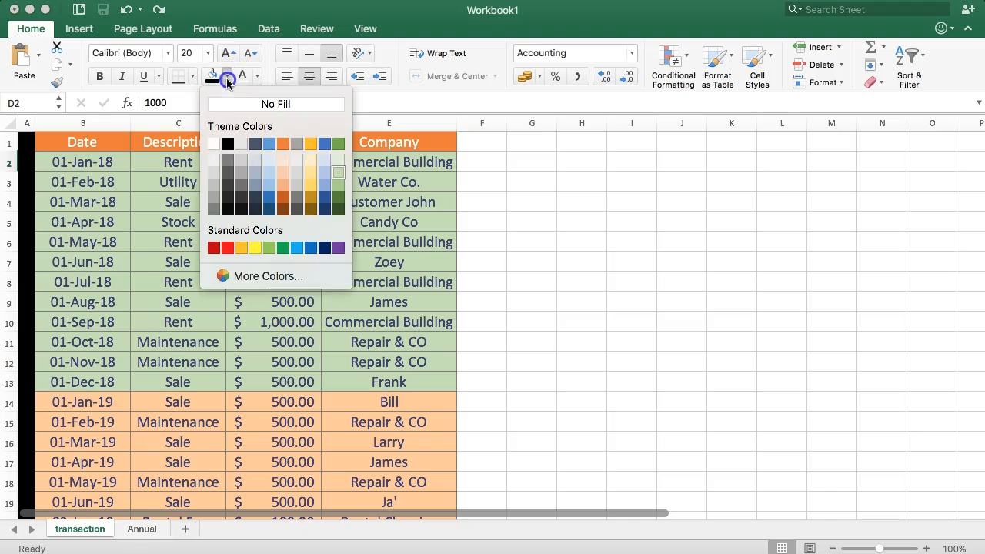
click(232, 248)
click(263, 226)
click(253, 186)
Set the font colour of the March 2018 sale amount in cell D4 to standard green.
click(246, 200)
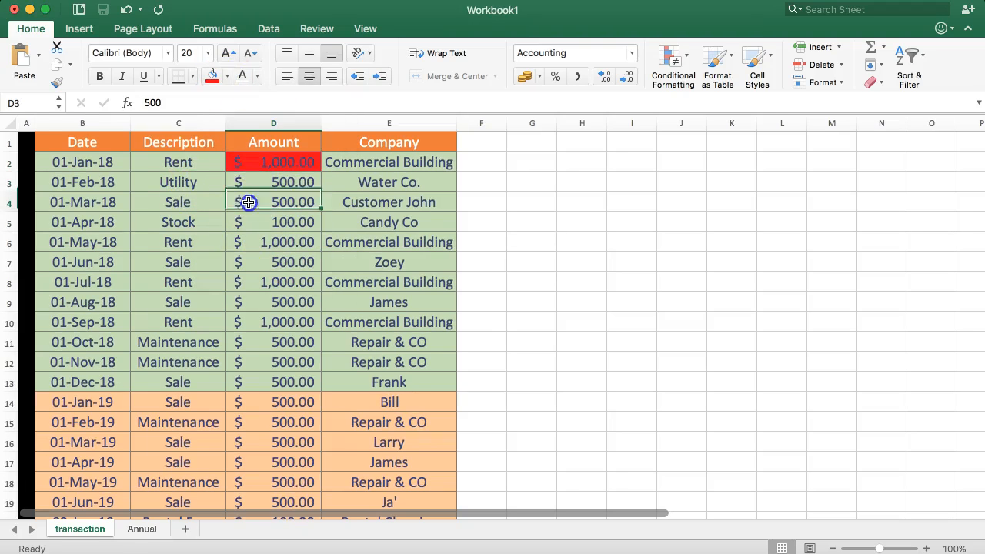
click(228, 78)
click(228, 78)
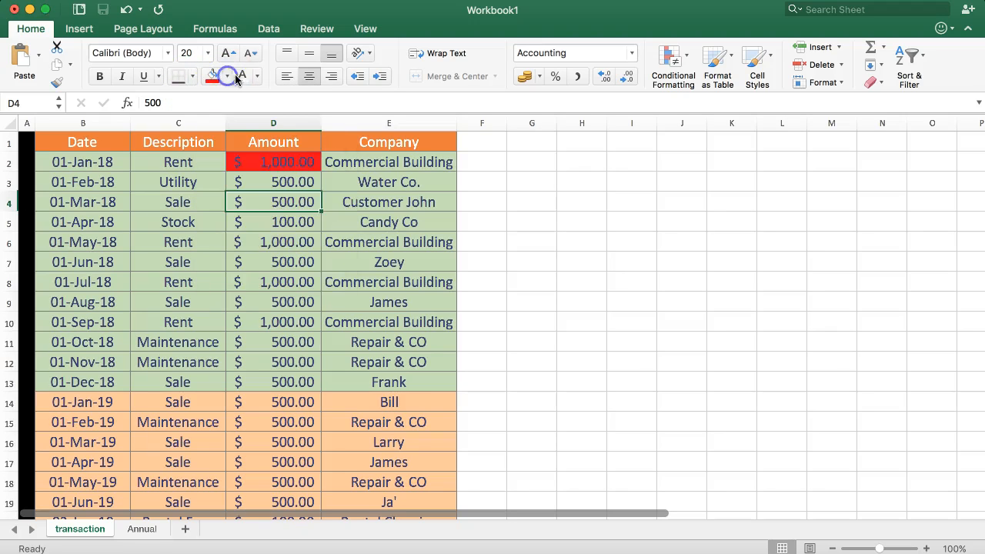
click(257, 75)
click(313, 247)
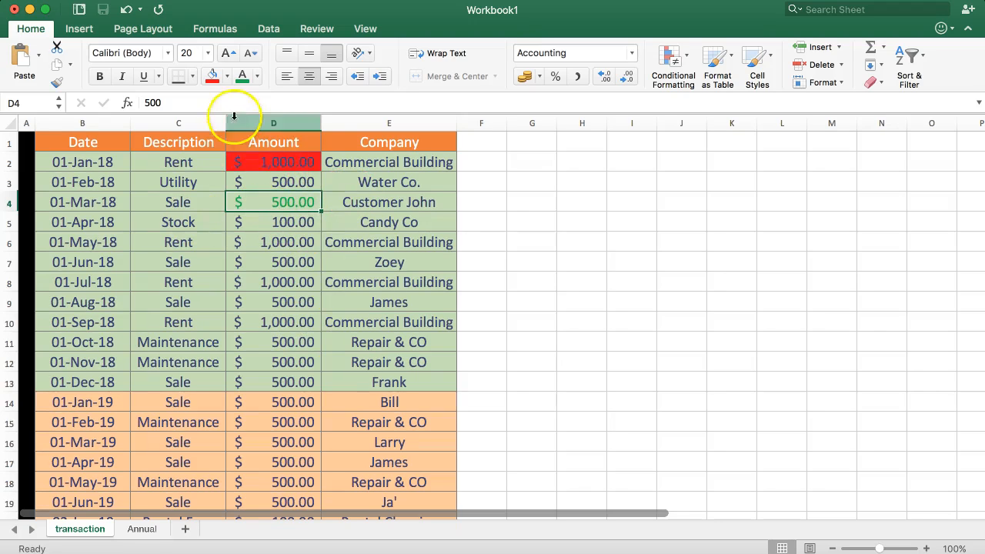
Undo the manual green font colour in D4 and the red fill in D2.
key(super+z)
key(super+z)
key(super+z)
click(275, 167)
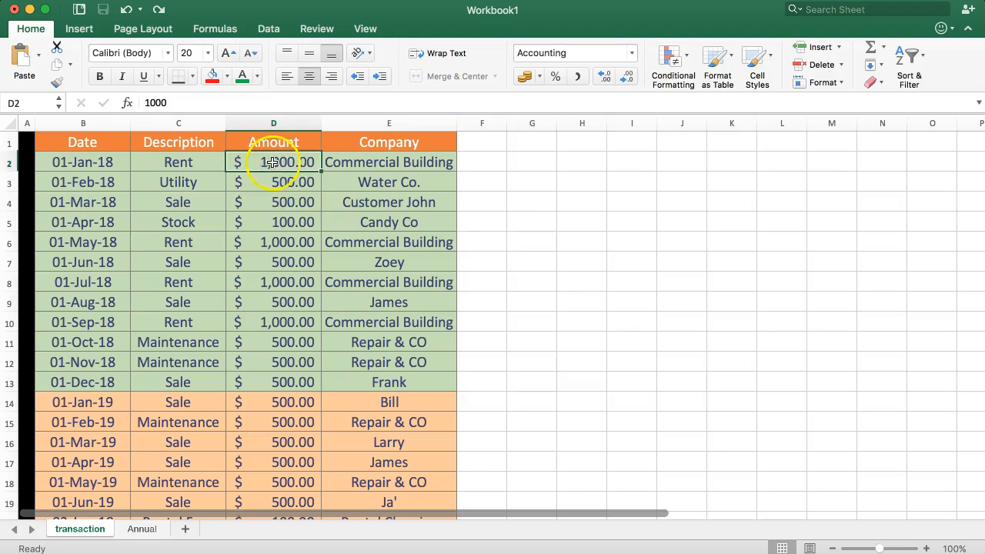
click(178, 166)
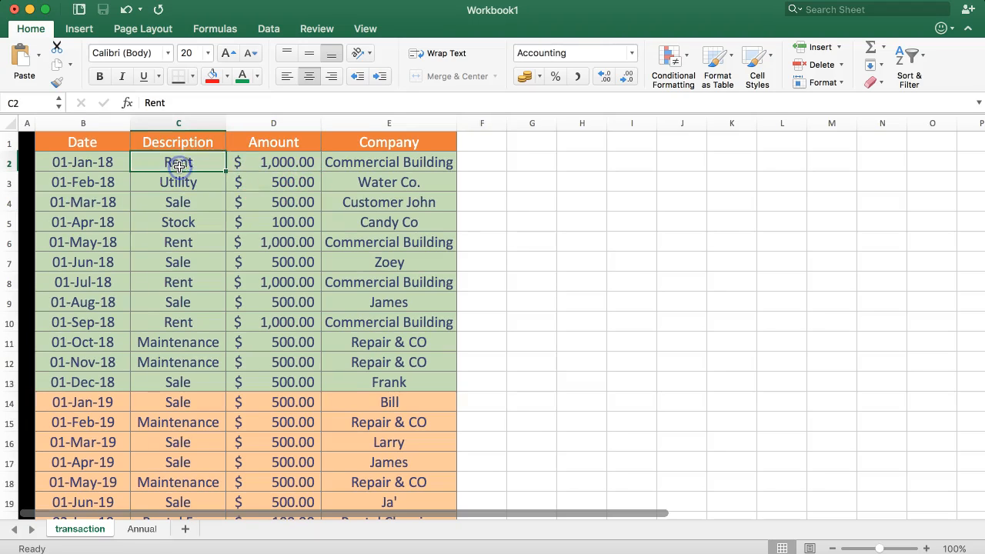
click(255, 168)
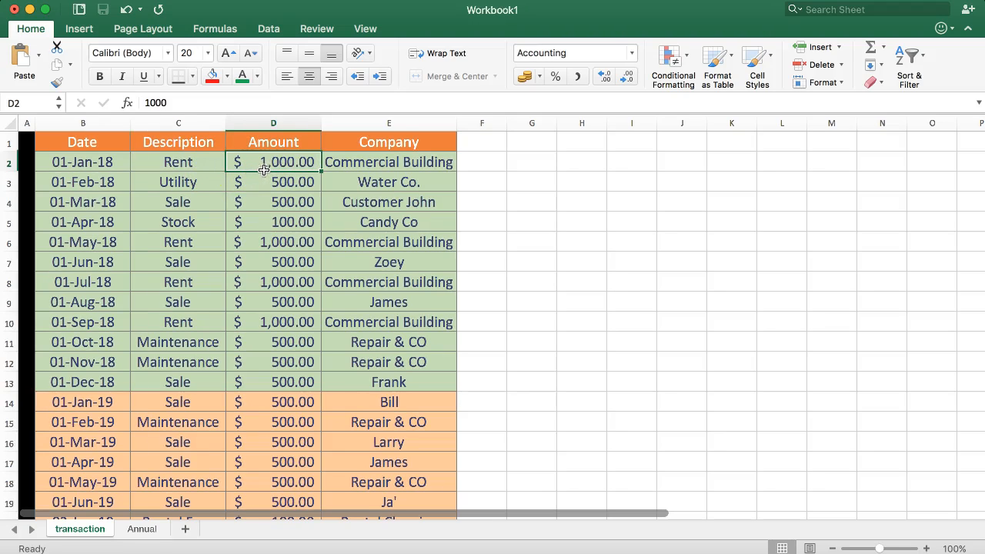
Select the Amount values from D2 downward and look through the rest of the transaction table.
click(271, 171)
click(281, 162)
key(ctrl+Down)
key(ctrl+Down)
drag(286, 154, 284, 167)
scroll(285, 162, down, 10)
scroll(246, 308, up, 1)
scroll(248, 308, down, 5)
scroll(250, 312, up, 10)
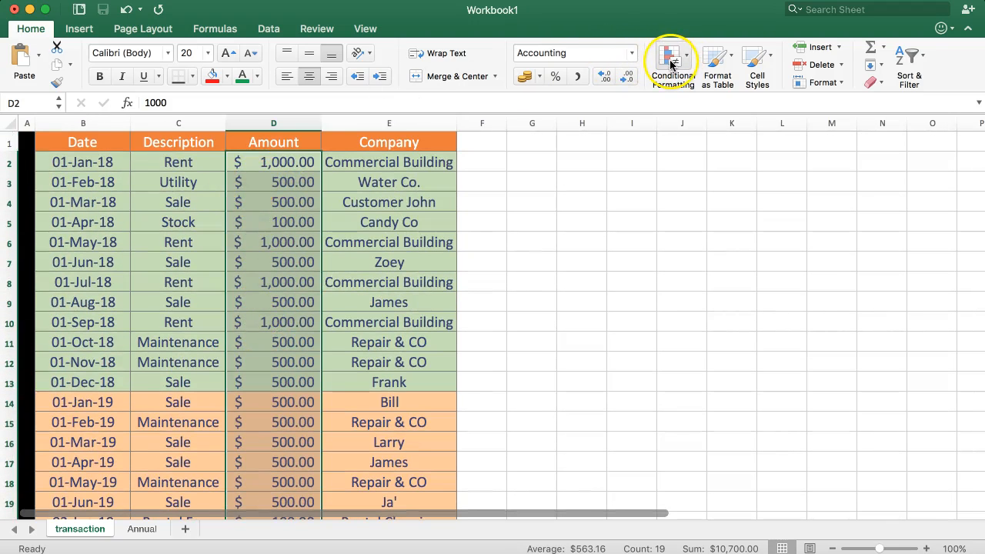
click(277, 165)
click(197, 160)
click(279, 161)
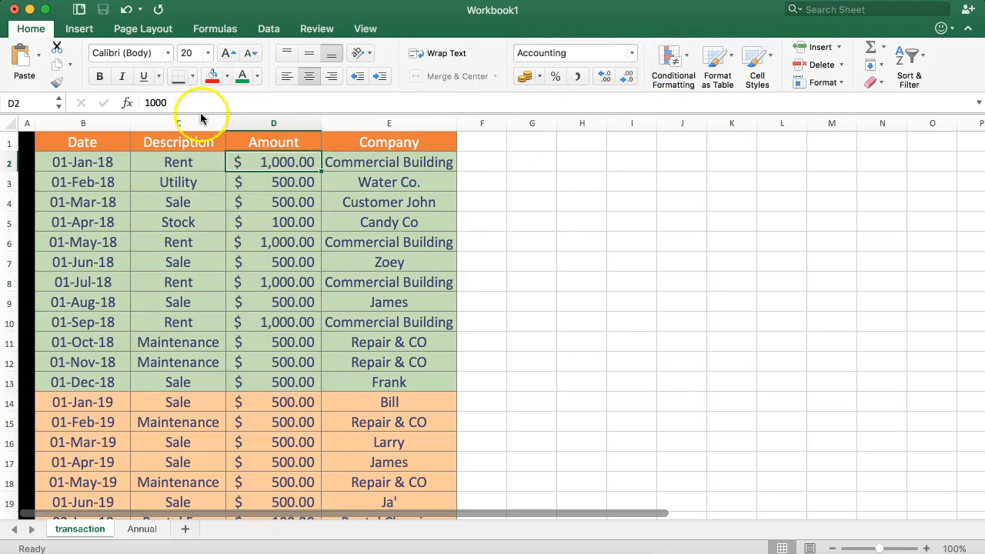
click(58, 83)
Create a new classic conditional formatting rule for cell D2 that uses a formula to determine which cells to format.
click(260, 161)
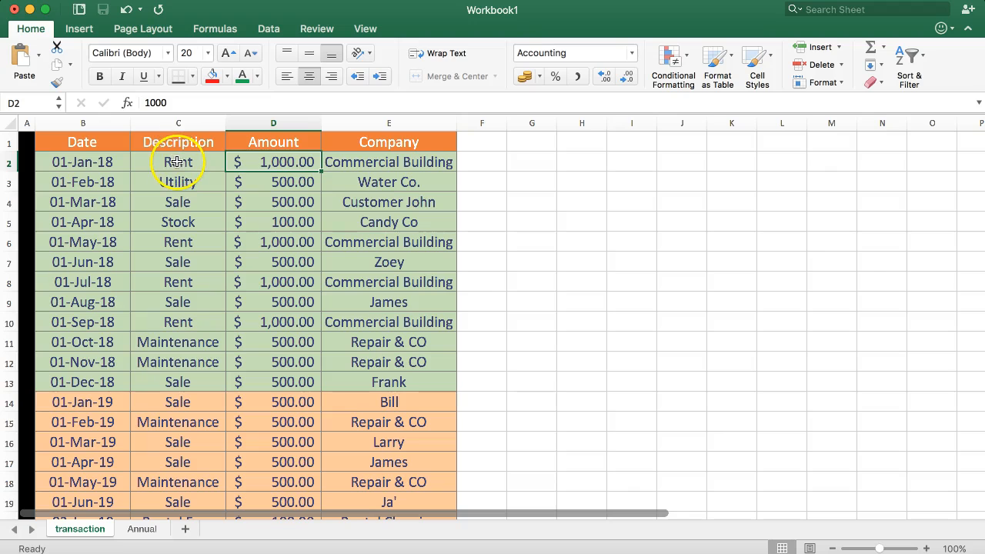
click(668, 59)
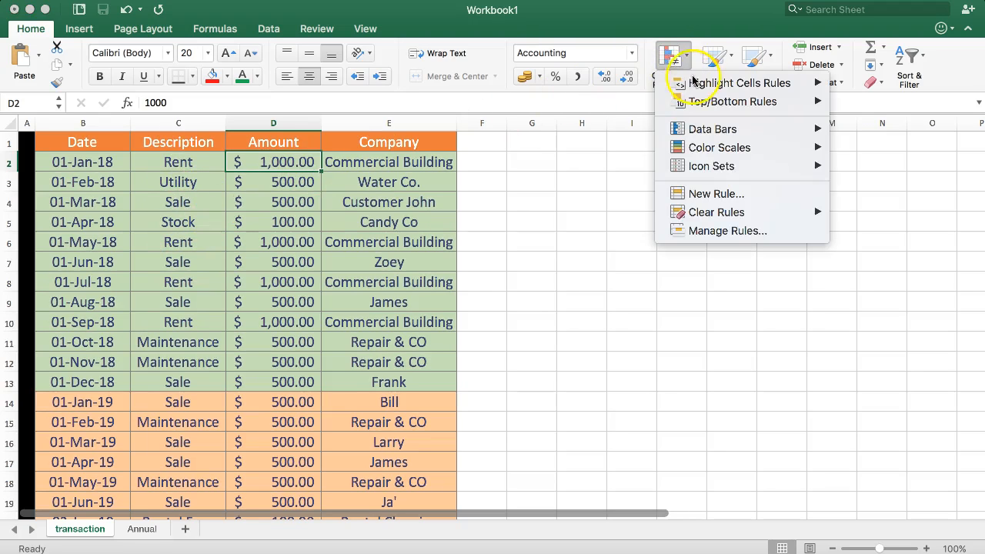
mouse_move(696, 83)
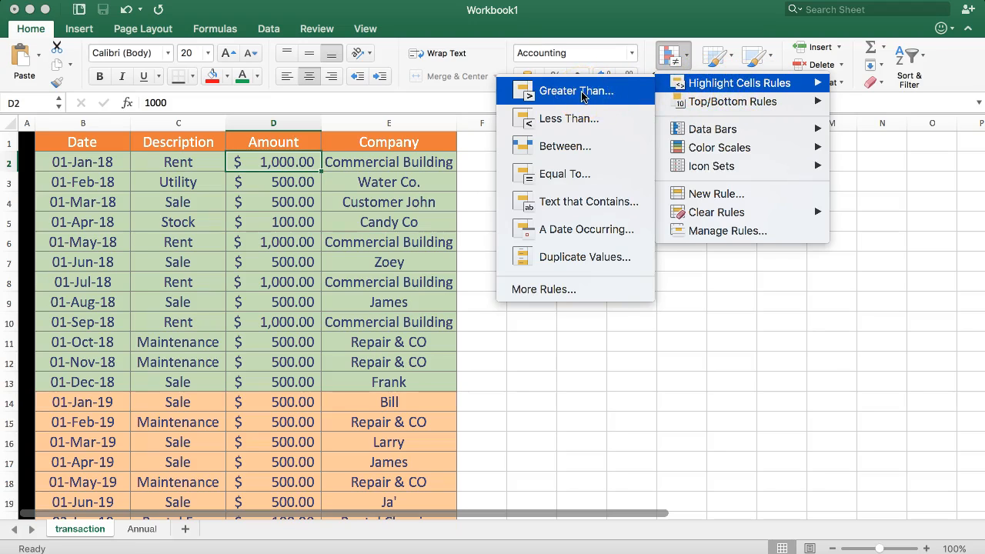
click(531, 294)
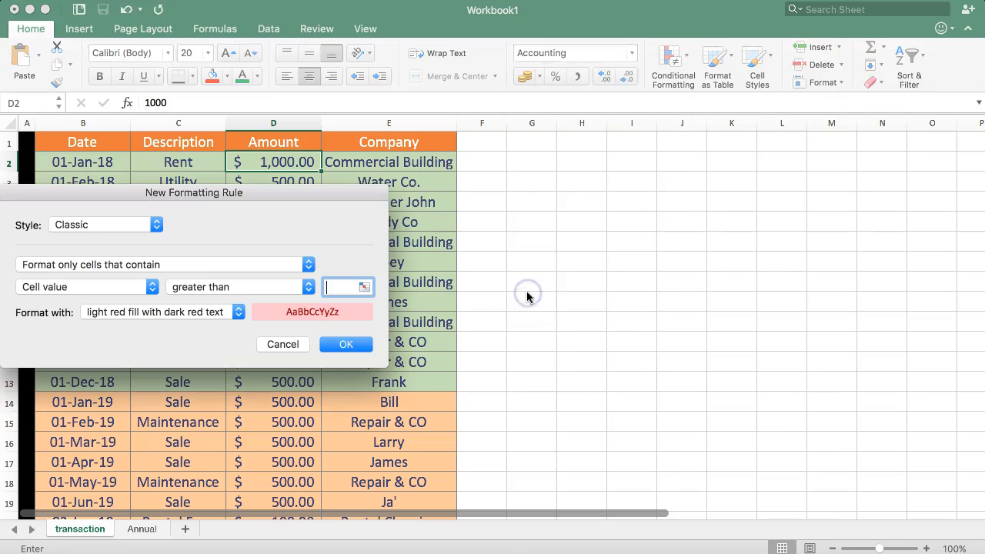
drag(301, 194, 737, 137)
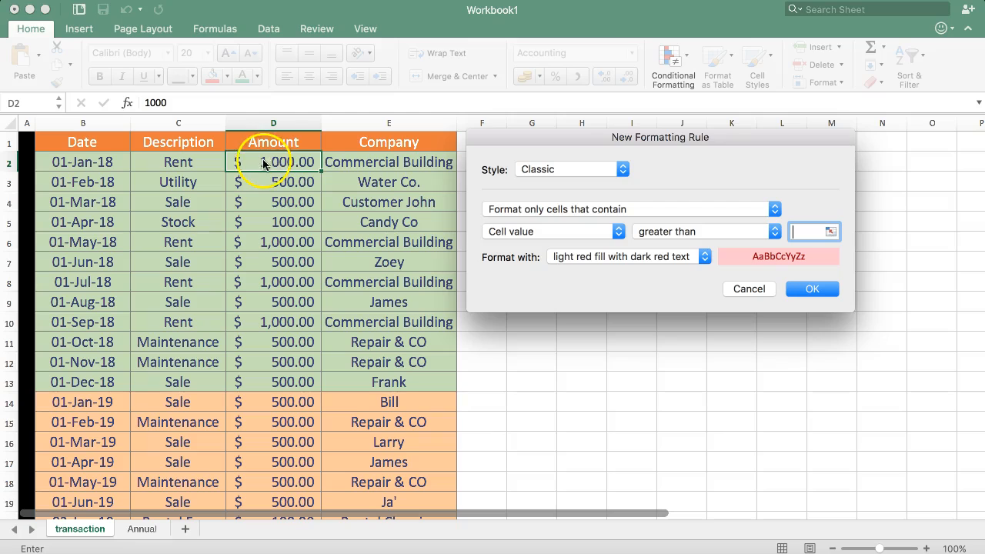
click(654, 214)
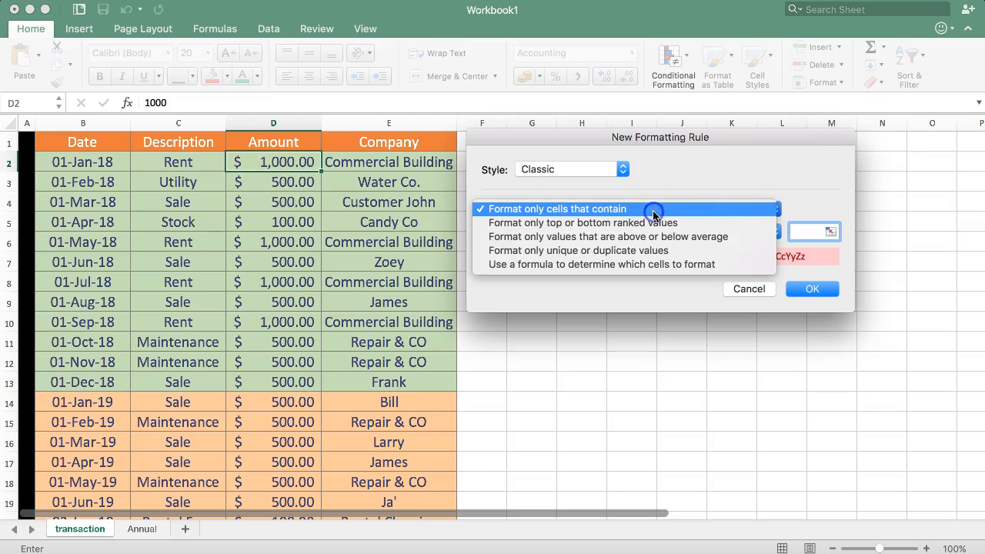
click(592, 264)
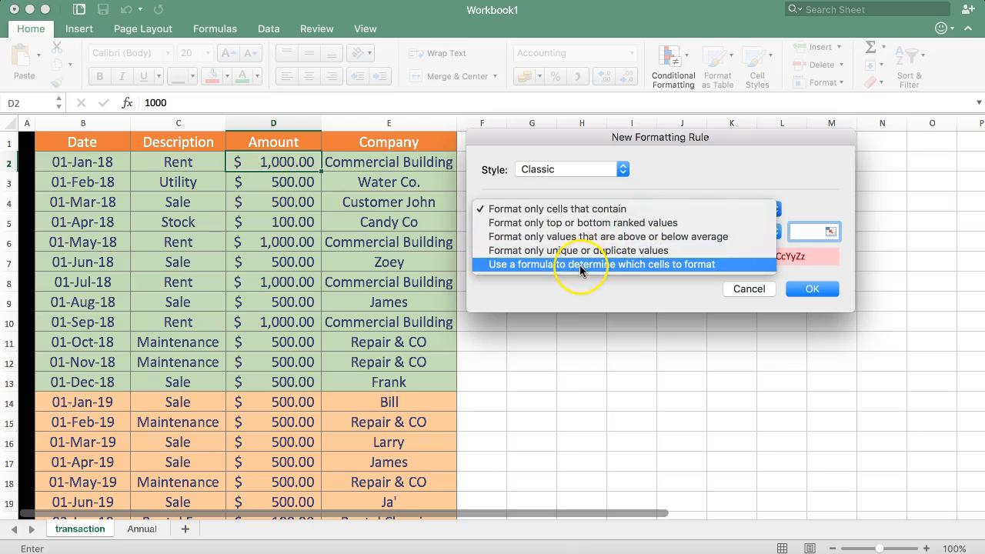
click(648, 264)
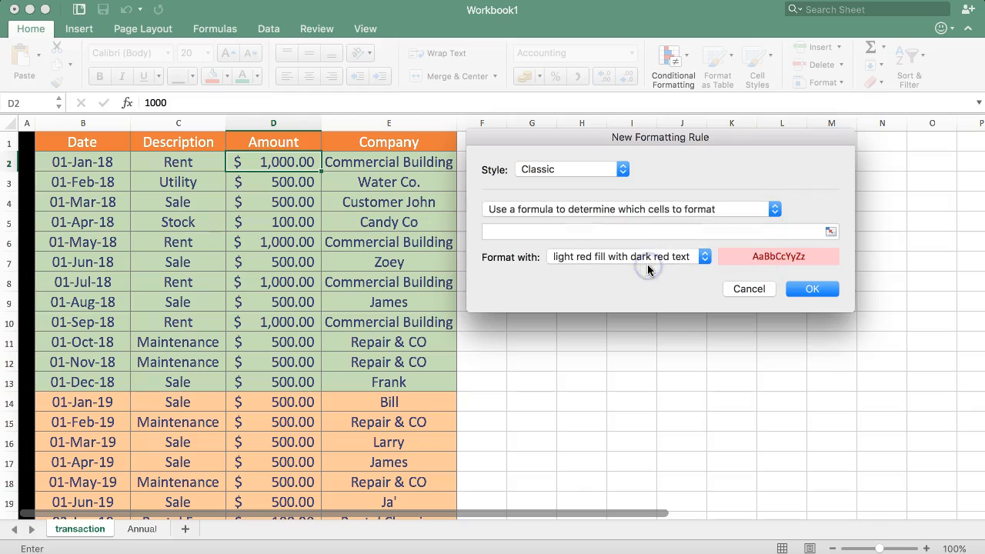
Enter the rule formula =C2="Sale" with a relative reference to the Description cell.
click(517, 229)
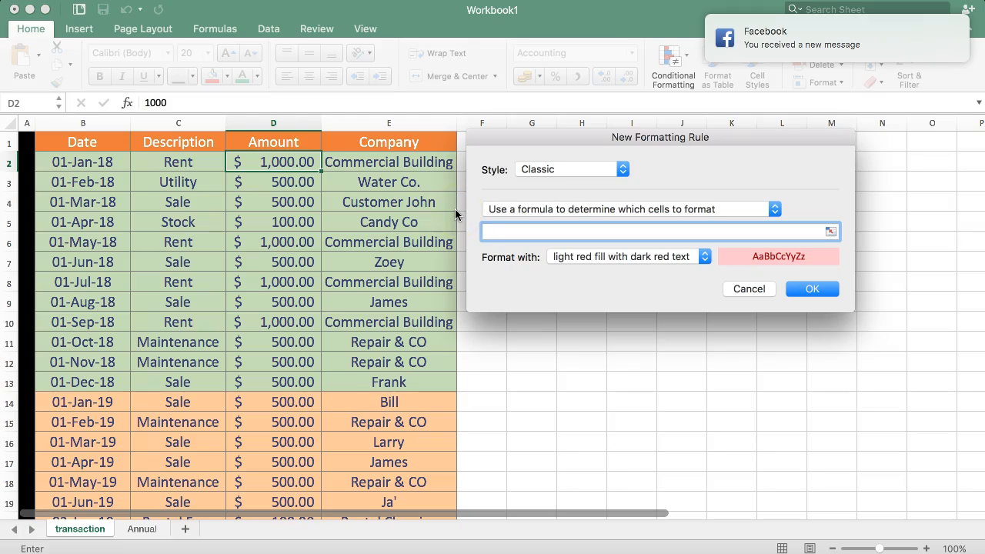
click(184, 162)
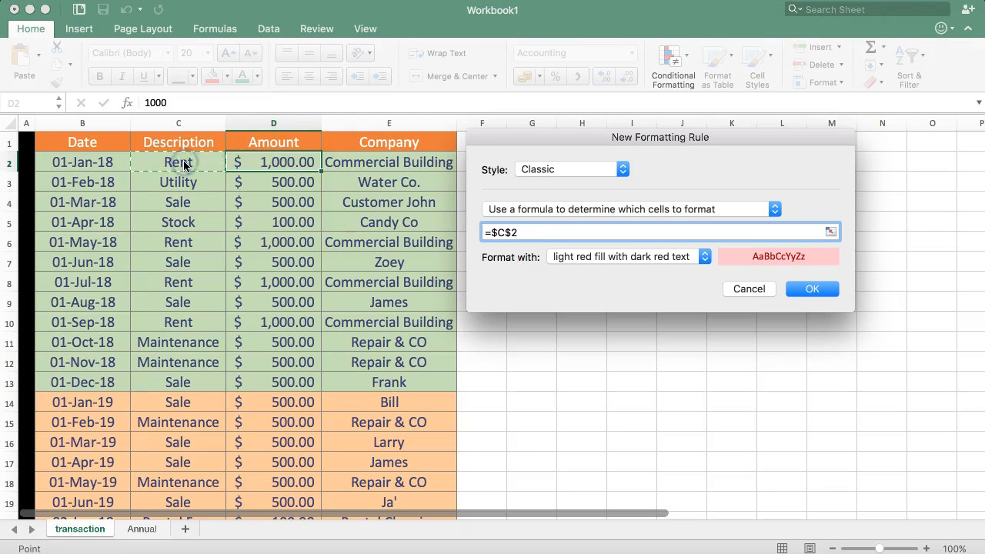
key(super+t)
click(506, 233)
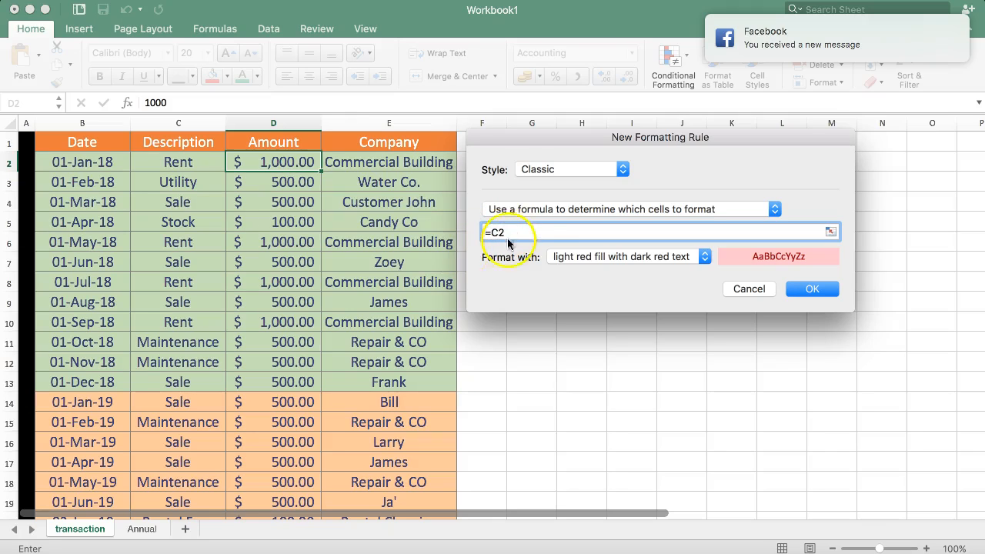
click(501, 233)
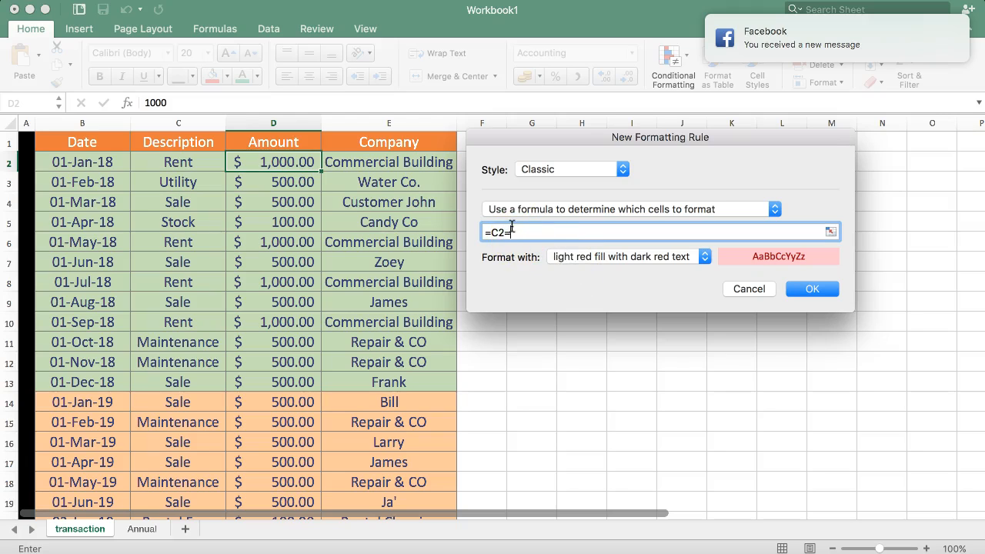
click(510, 230)
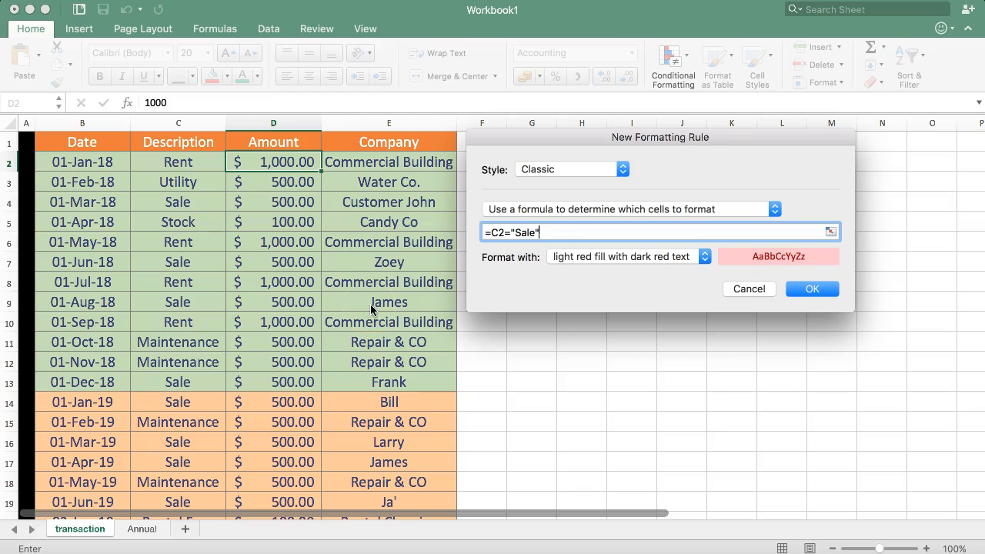
Choose a custom format for the rule and set its font colour to standard green.
click(645, 258)
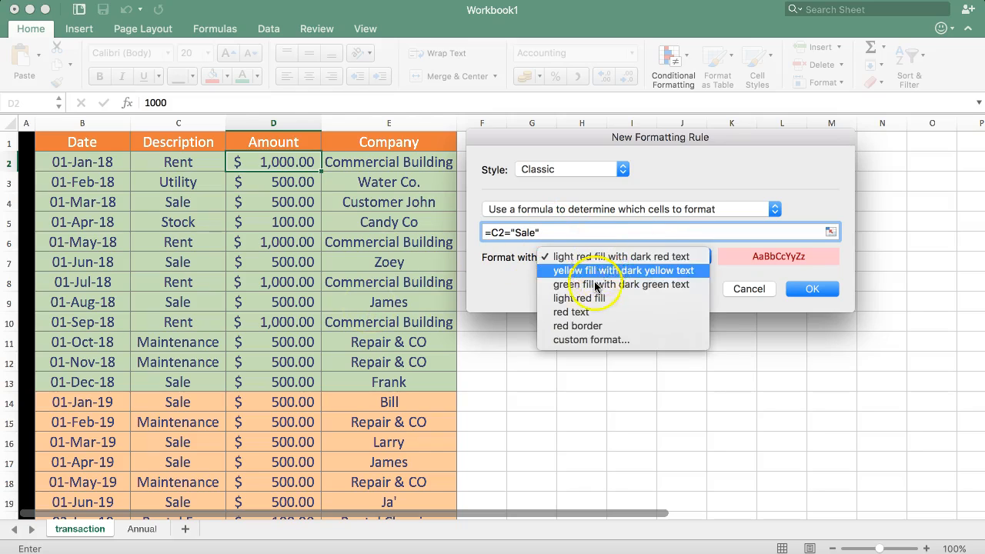
click(589, 340)
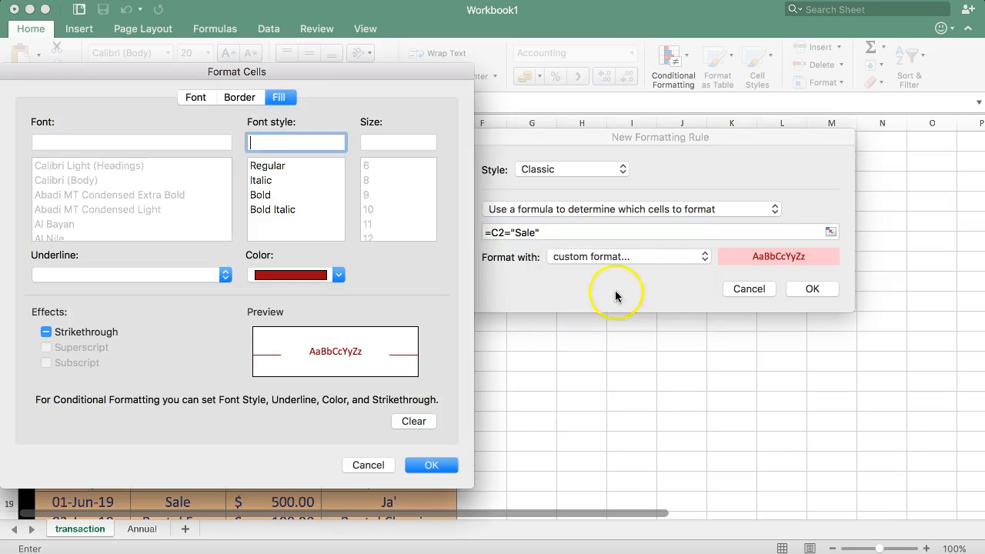
click(300, 275)
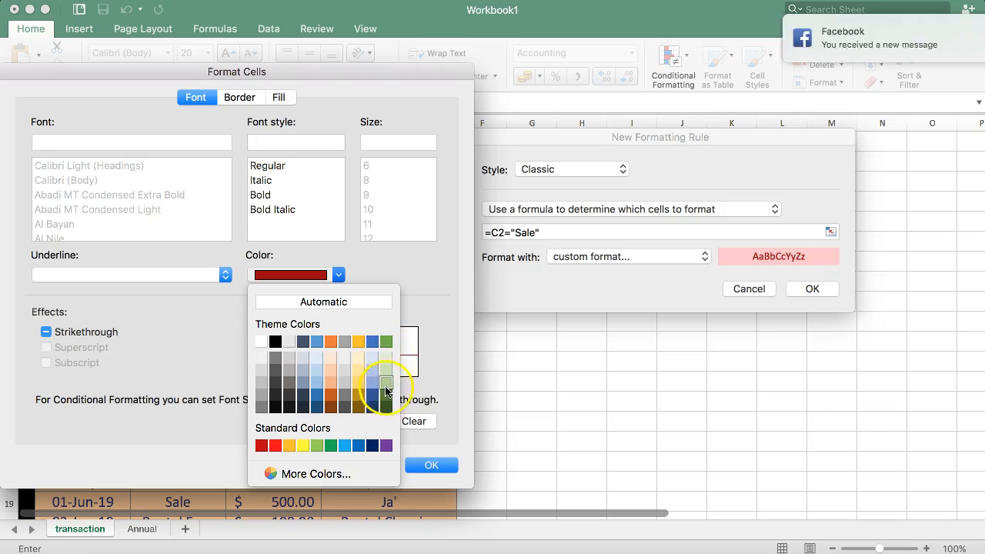
click(386, 393)
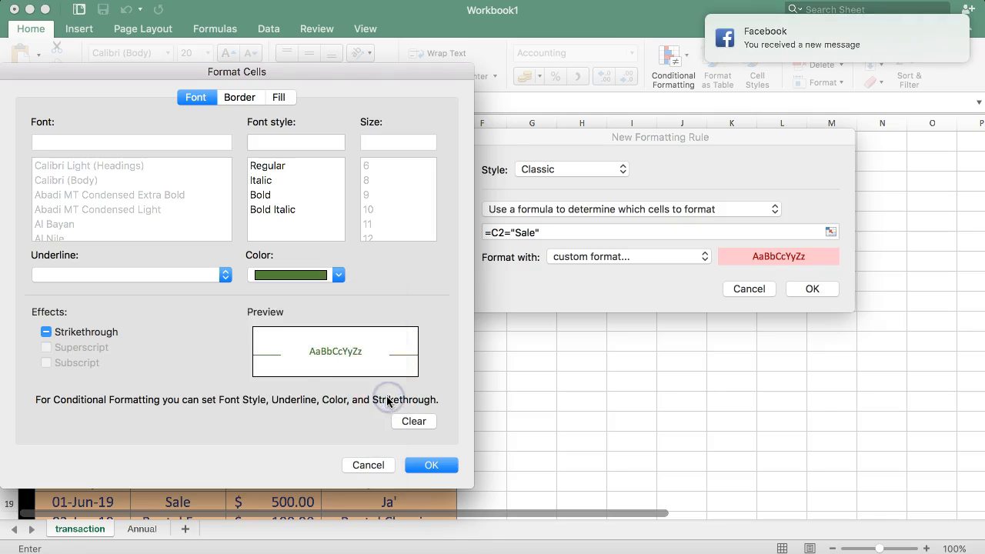
click(339, 275)
click(330, 444)
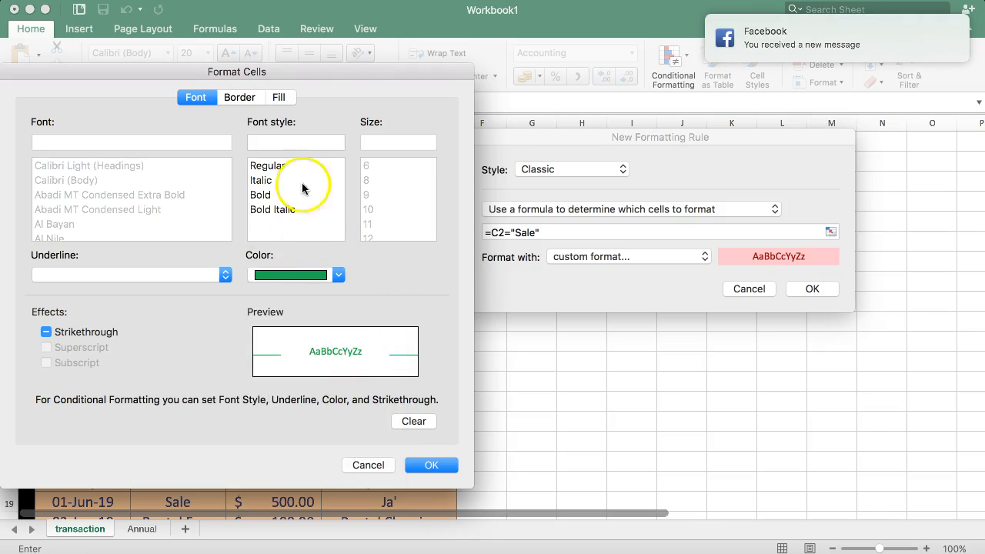
Clear the custom format's background fill to No Color and apply the format to the rule.
click(239, 97)
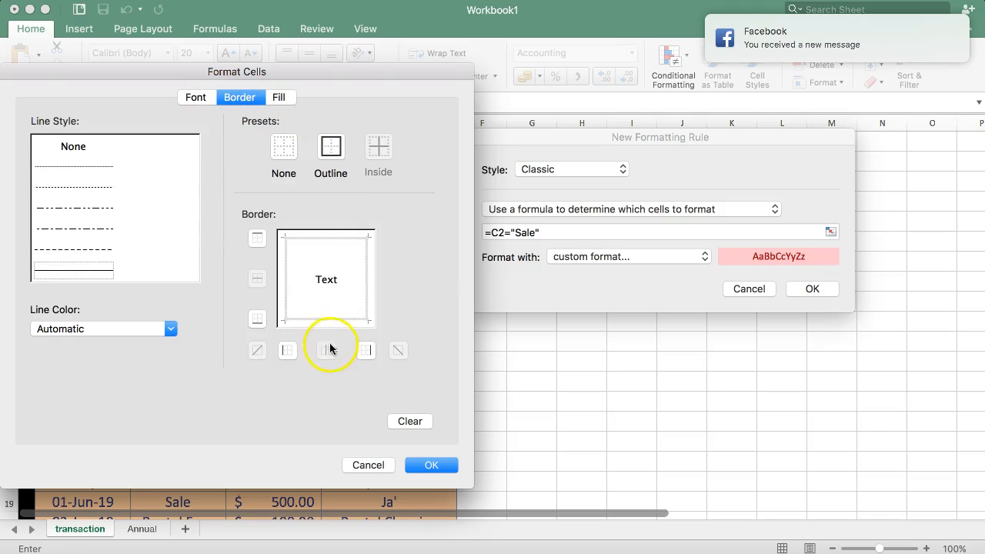
click(282, 99)
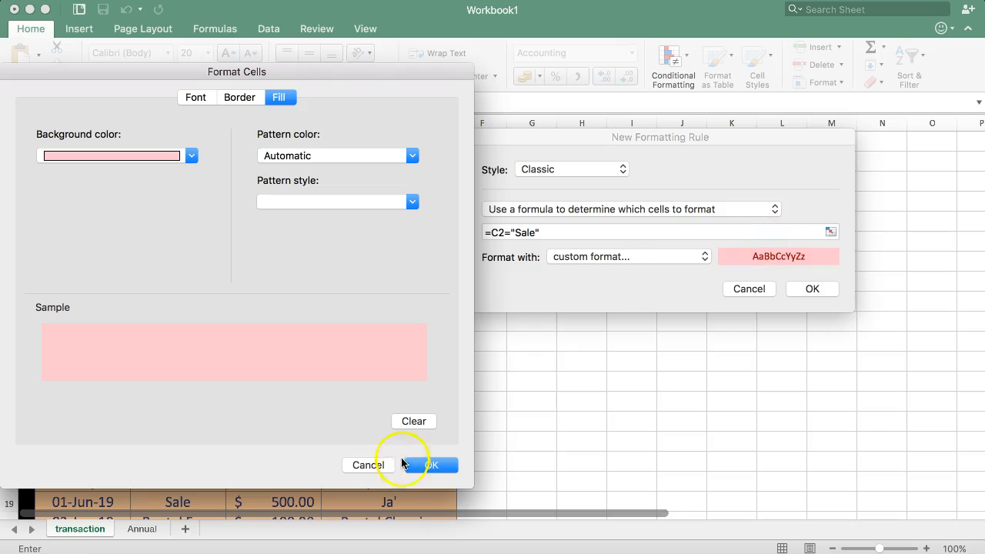
click(413, 423)
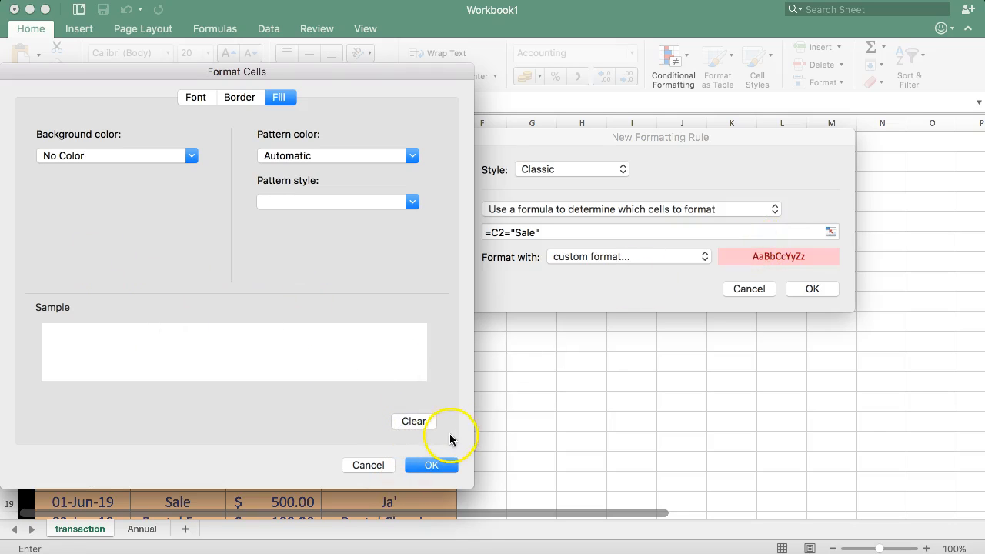
click(432, 465)
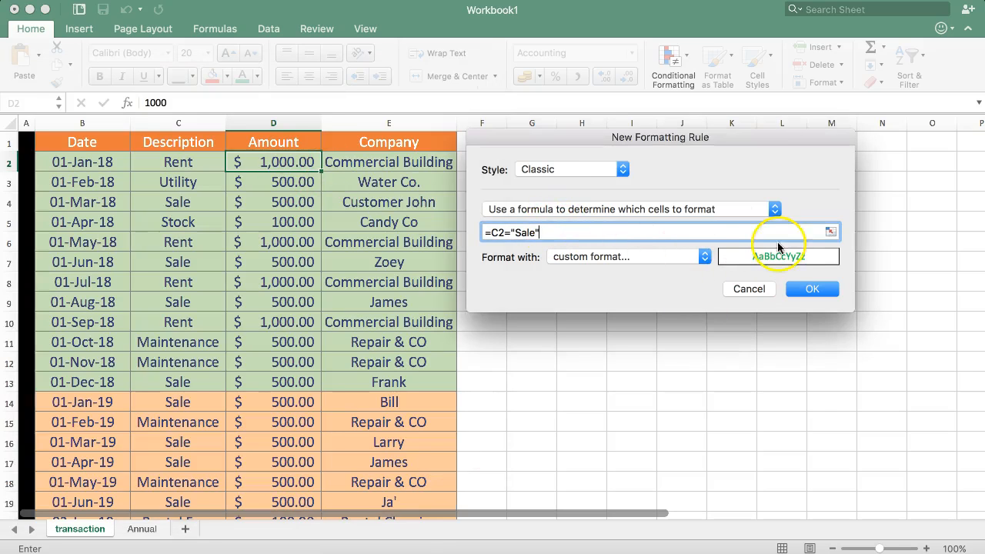
Apply the new rule to D2 and copy its formatting down the Amount column starting at D3.
click(810, 287)
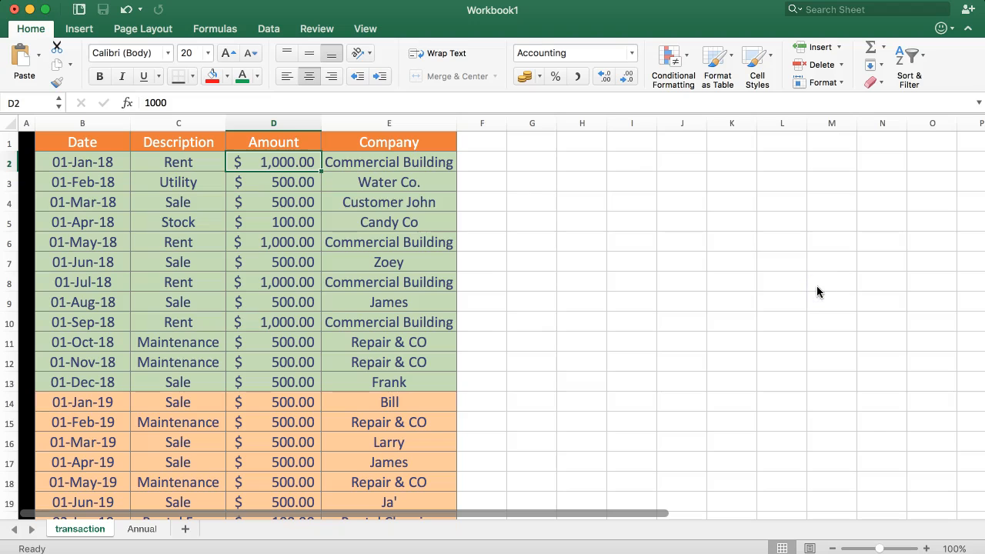
click(57, 82)
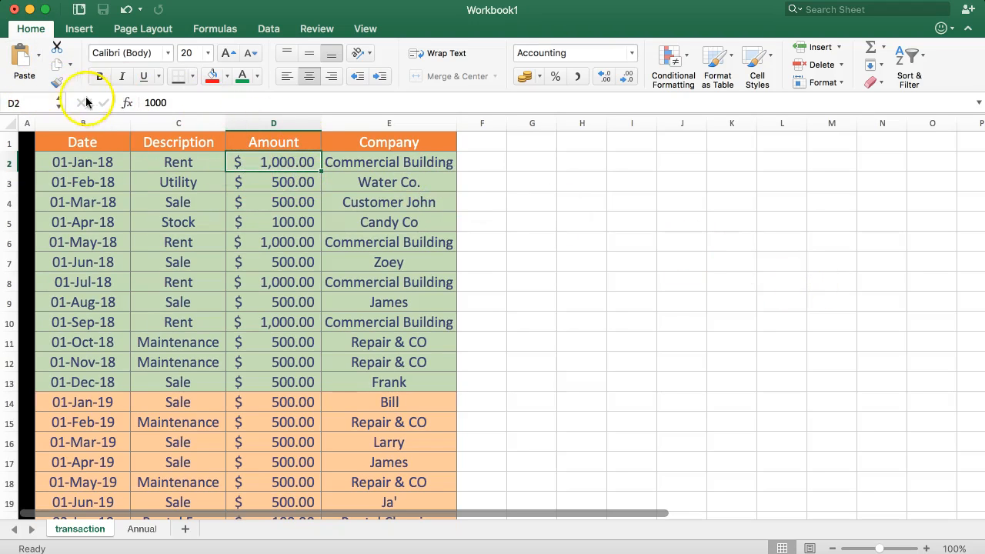
click(57, 81)
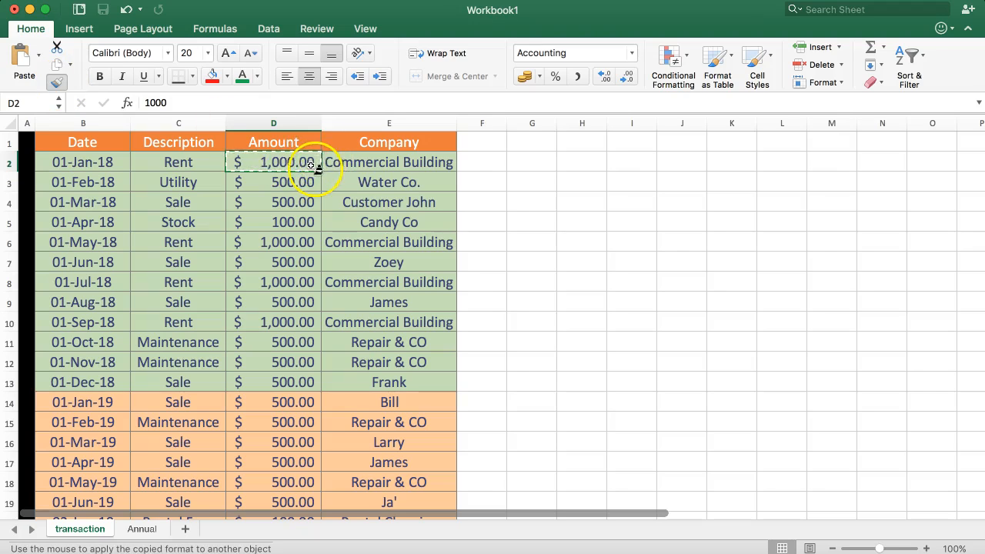
mouse_move(281, 184)
mouse_down()
mouse_move(286, 279)
mouse_move(267, 522)
mouse_move(279, 378)
mouse_move(289, 385)
mouse_up()
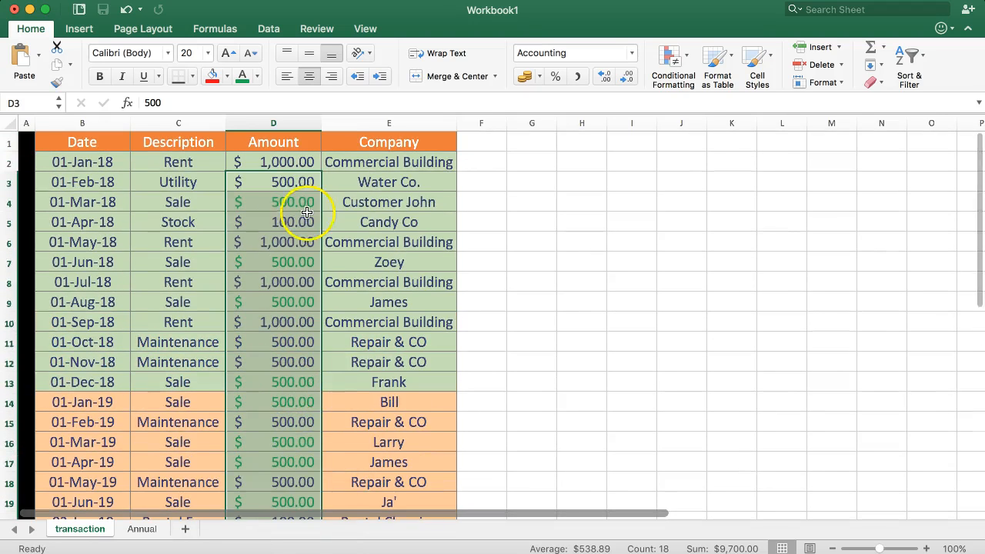
Test the rule by changing the Description in C4 to Sale1, and undo the change.
click(183, 202)
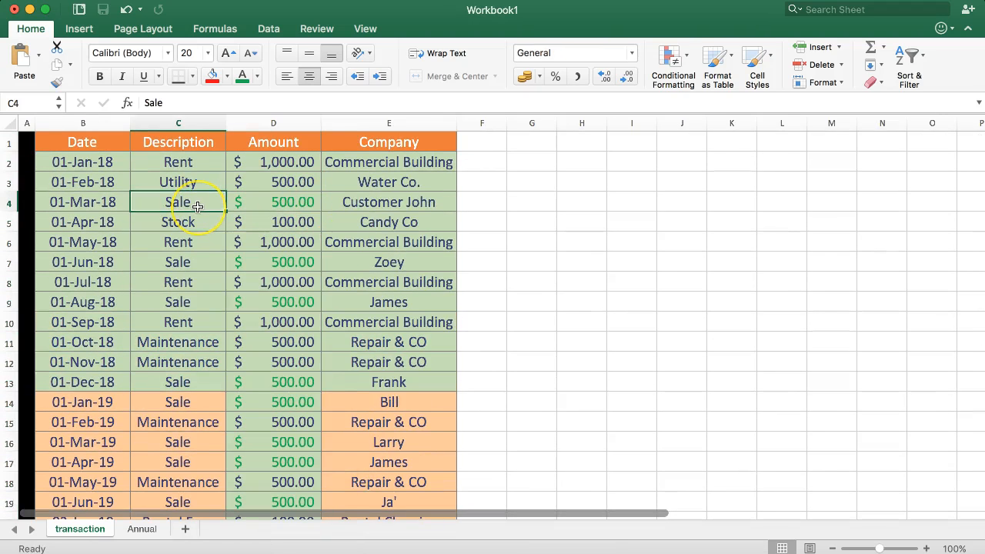
double_click(198, 204)
text(1)
key(Return)
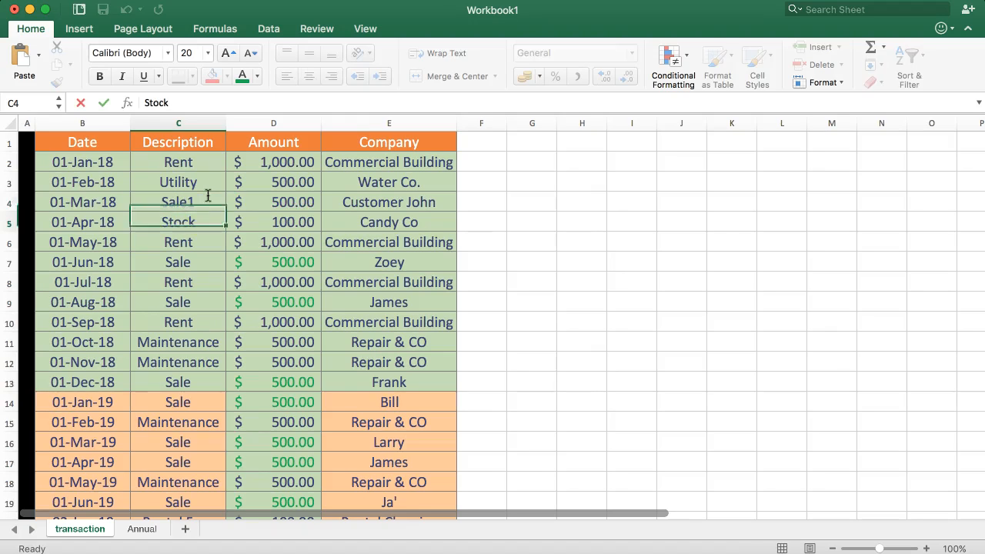
key(super+z)
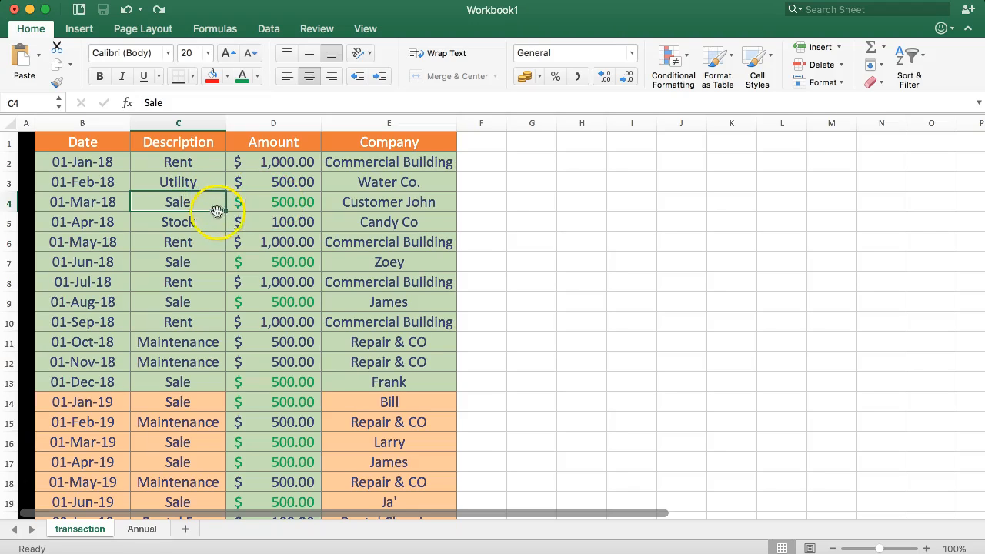
Test the rule with a lowercase Description starting with "sal" in C4, and undo the entry.
text(sal)
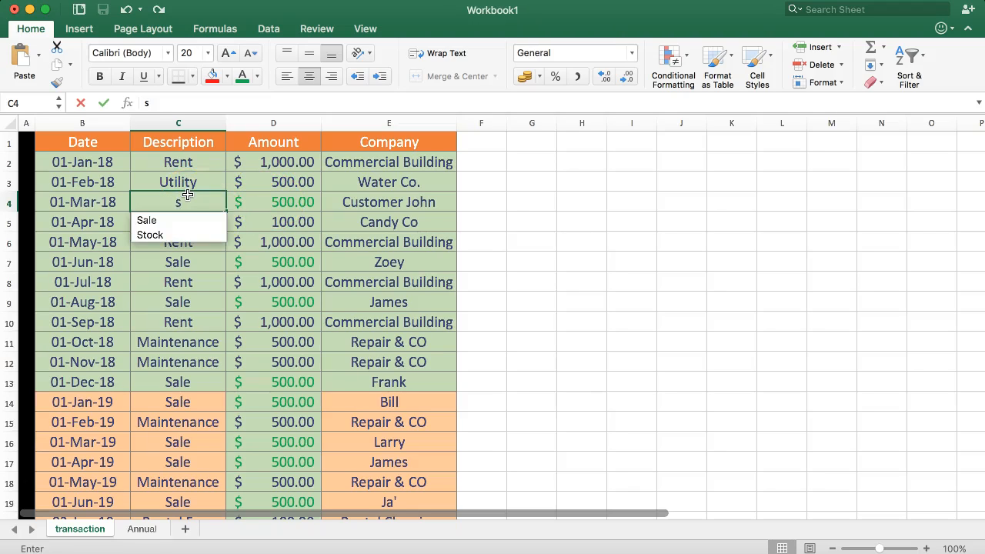
key(Return)
key(Up)
key(super+z)
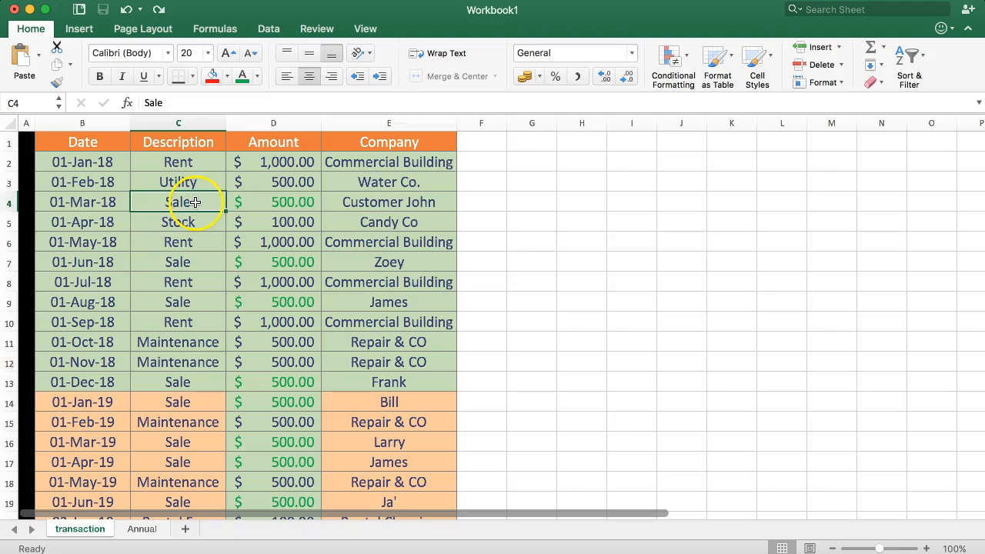
Create another classic conditional formatting rule for D2 that uses a formula to determine which cells to format.
click(282, 163)
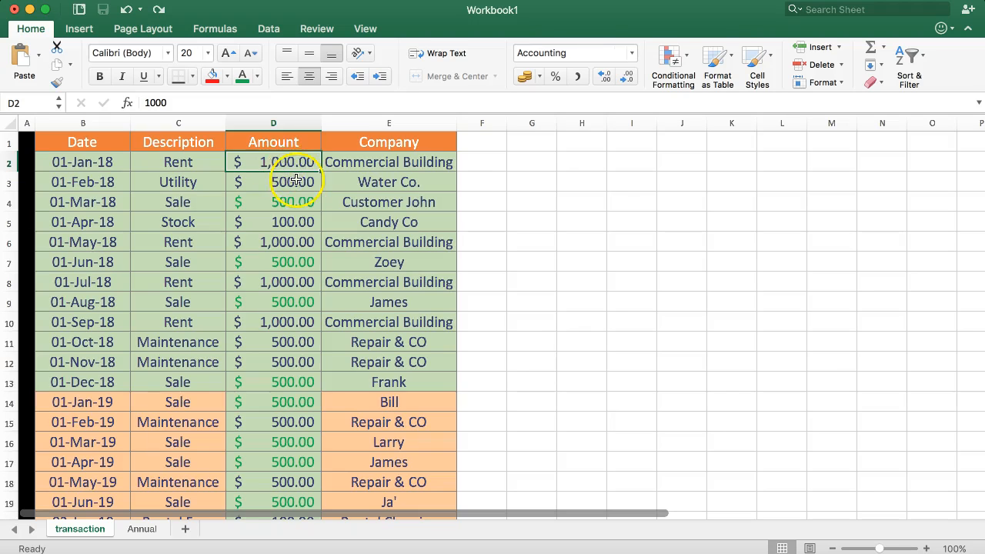
click(669, 57)
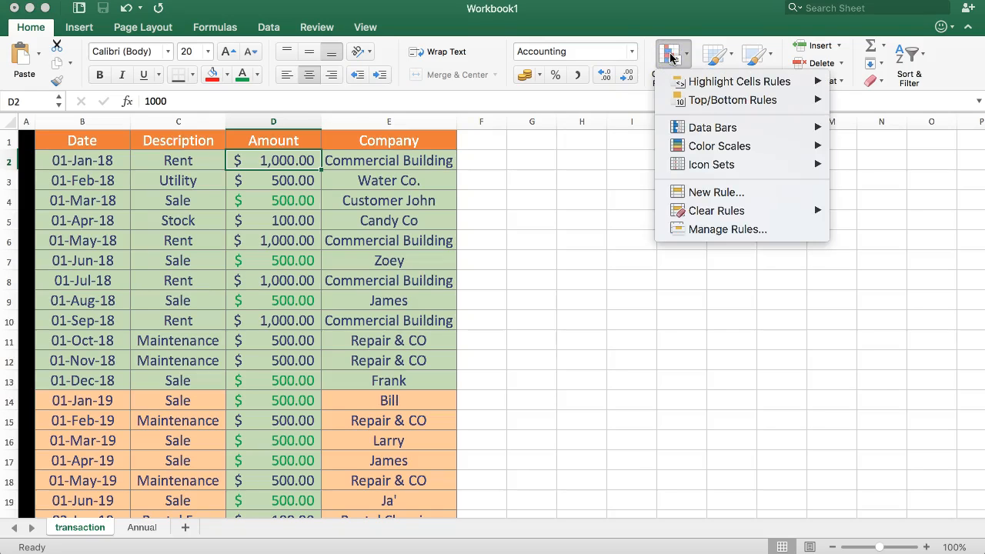
mouse_move(725, 82)
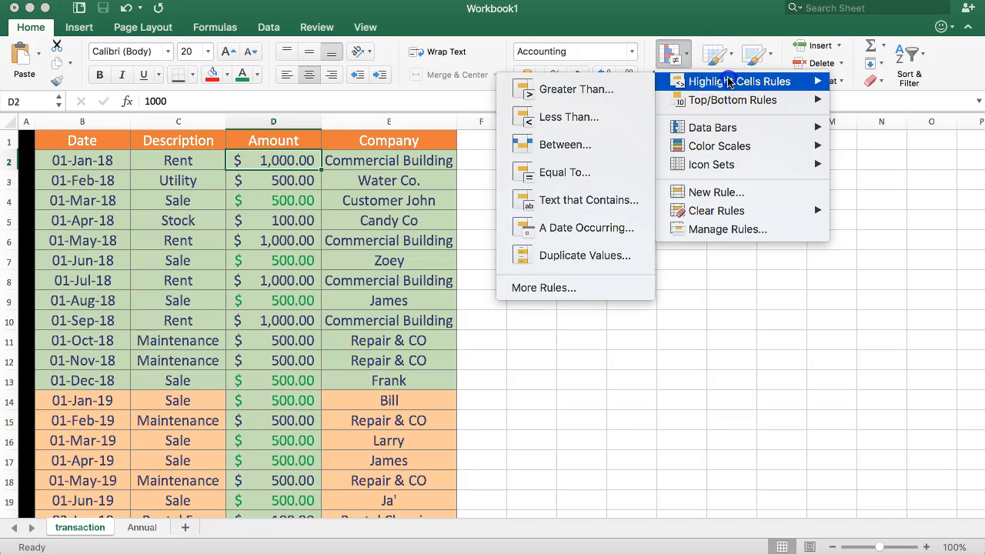
click(550, 289)
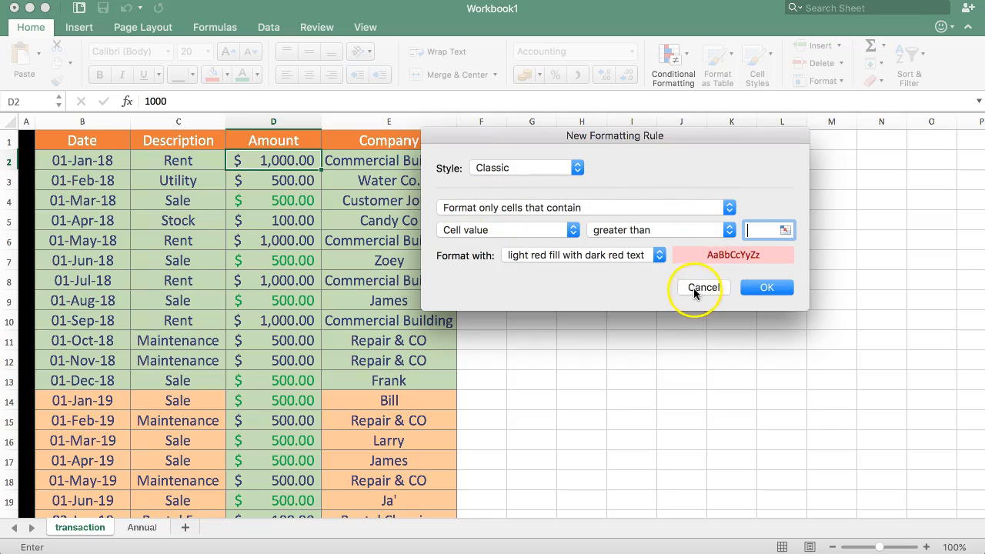
click(673, 231)
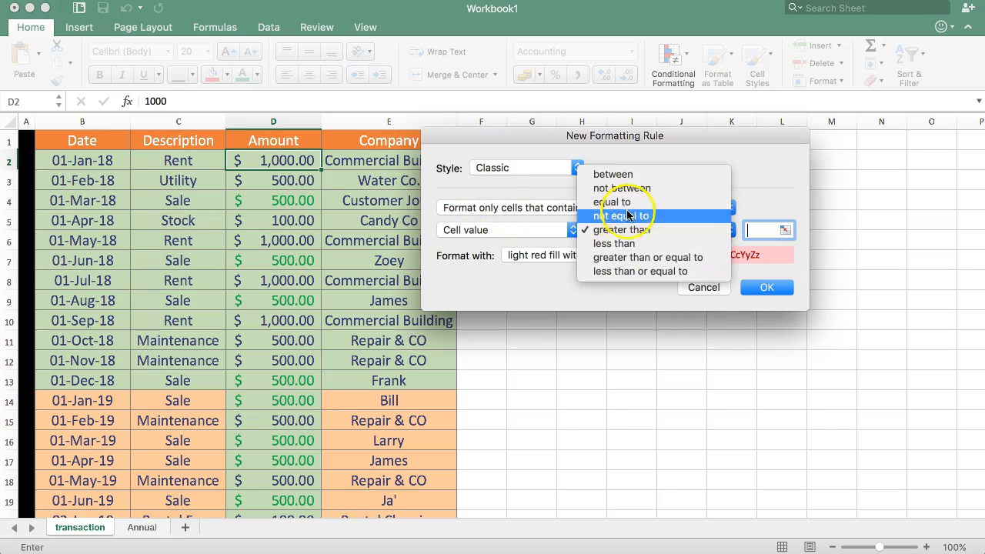
click(670, 139)
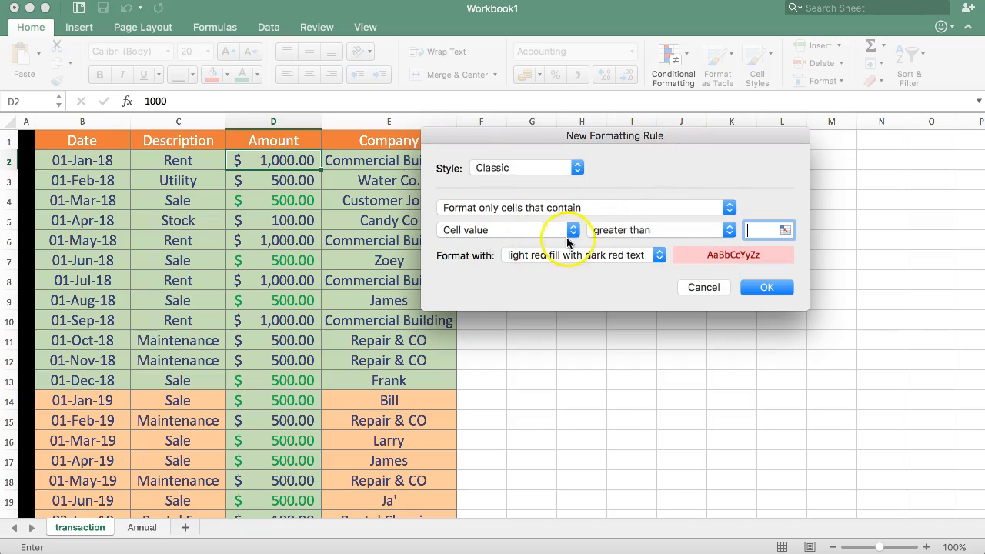
click(575, 210)
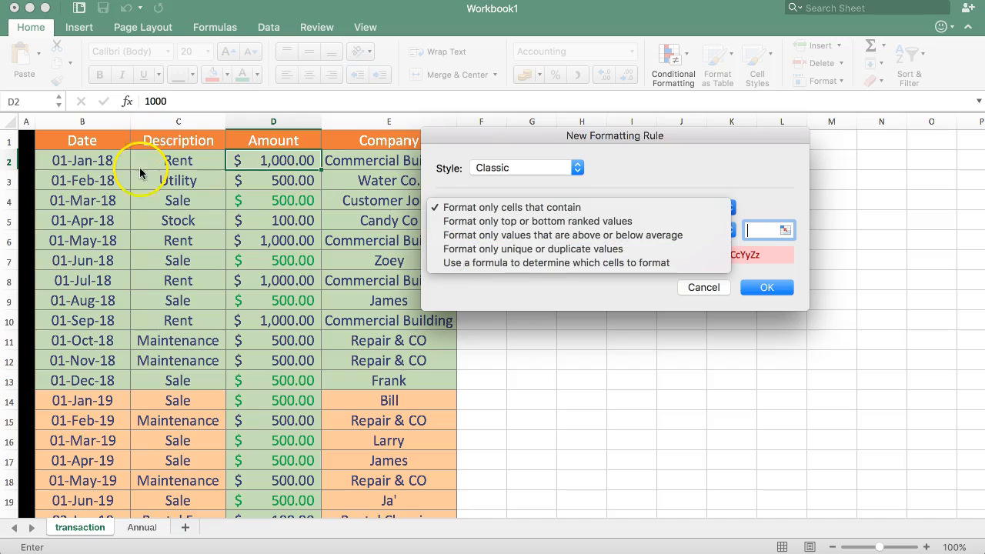
click(578, 262)
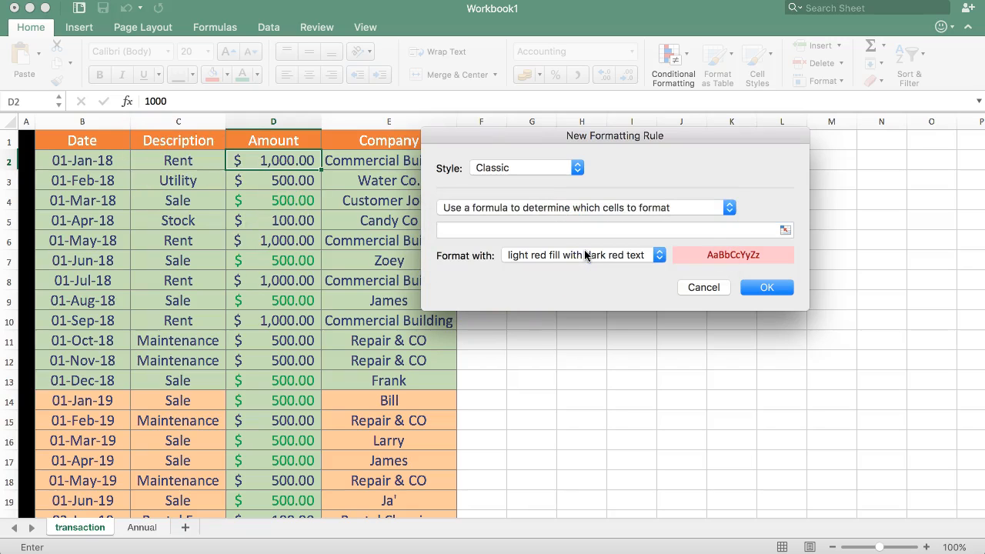
Enter the rule formula =RIGHT($A$2,1)="E" to check the last character of cell A2.
click(587, 230)
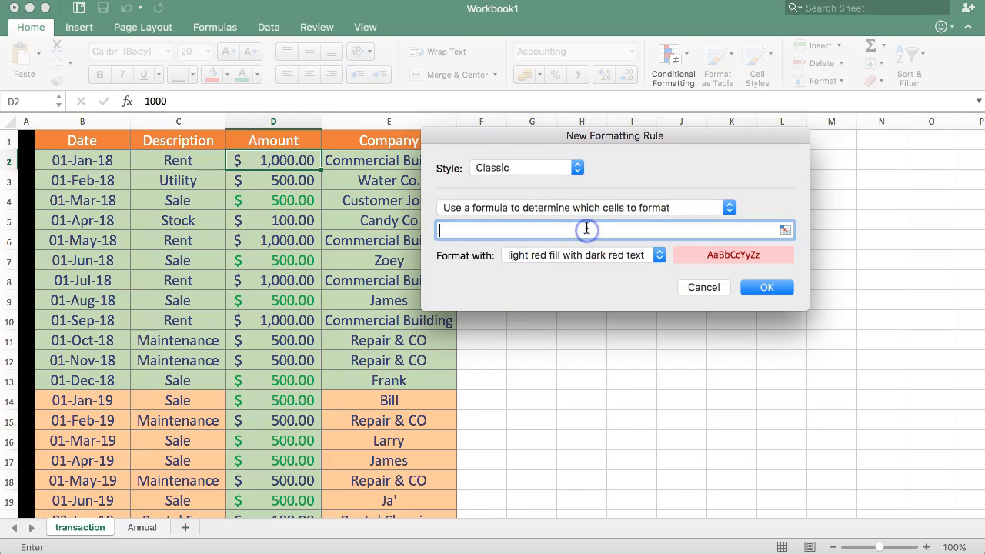
drag(631, 137, 727, 190)
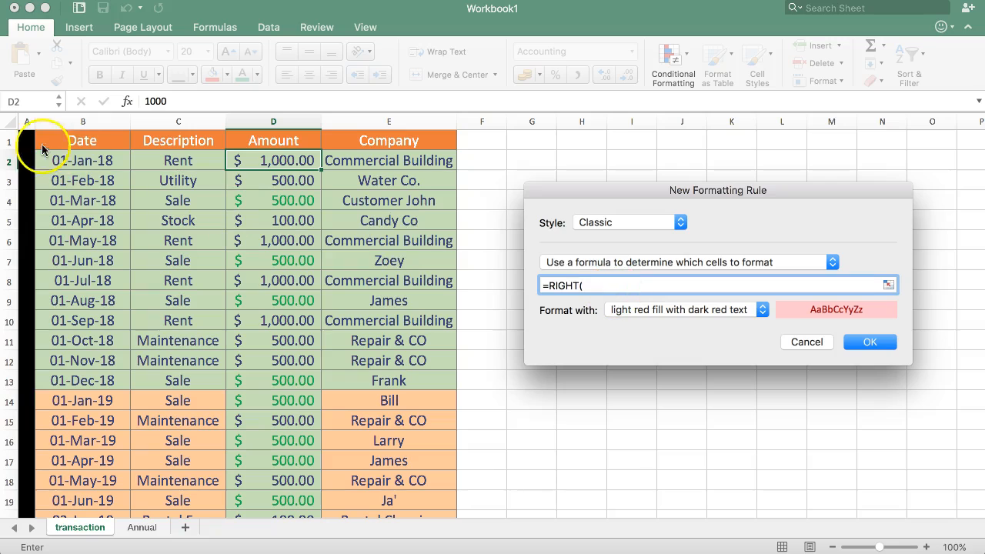
click(25, 161)
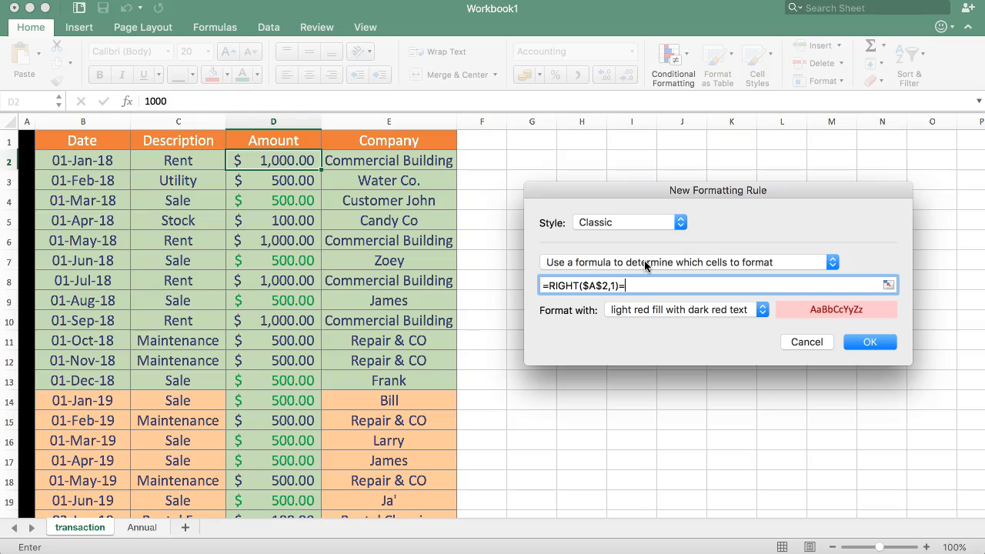
key(BackSpace)
text("E")
Choose a custom format for the rule and clear its background fill.
click(714, 311)
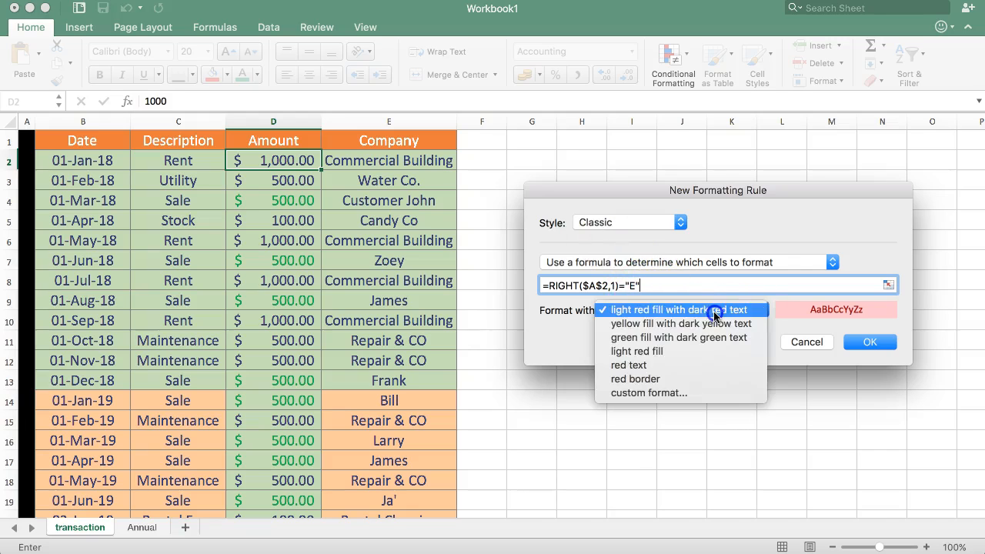
click(635, 394)
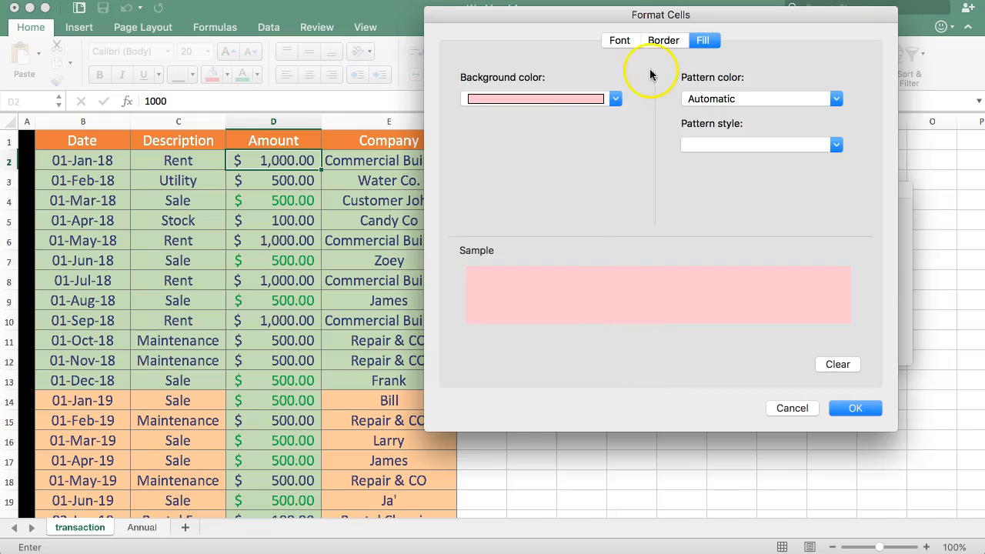
click(837, 364)
click(658, 40)
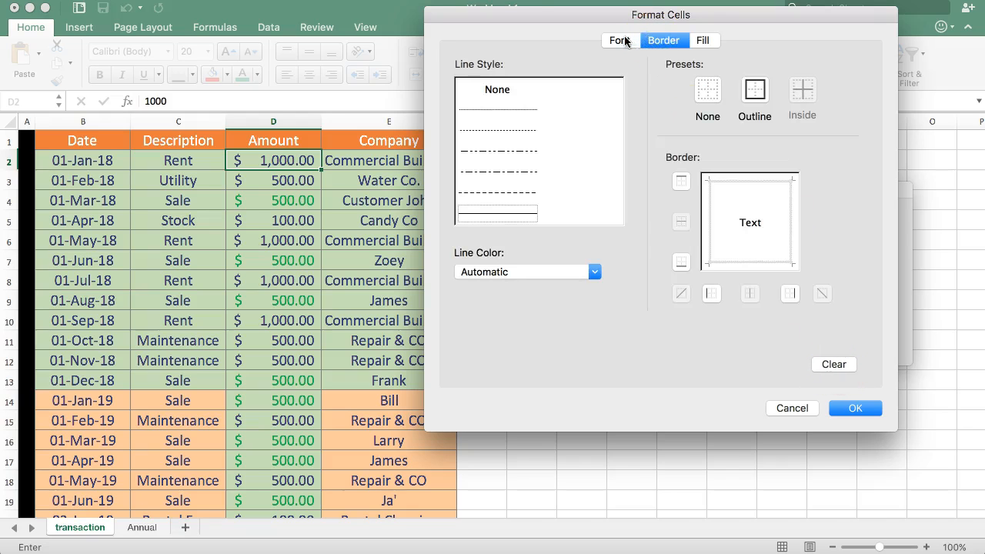
Set the custom format's font colour to standard red and apply the format and rule to D2.
click(626, 41)
click(714, 219)
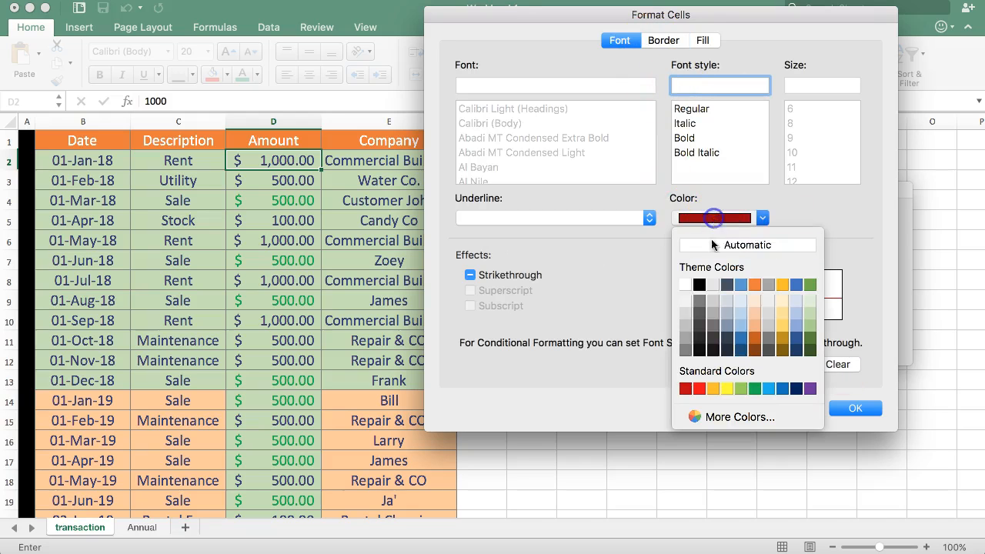
click(694, 389)
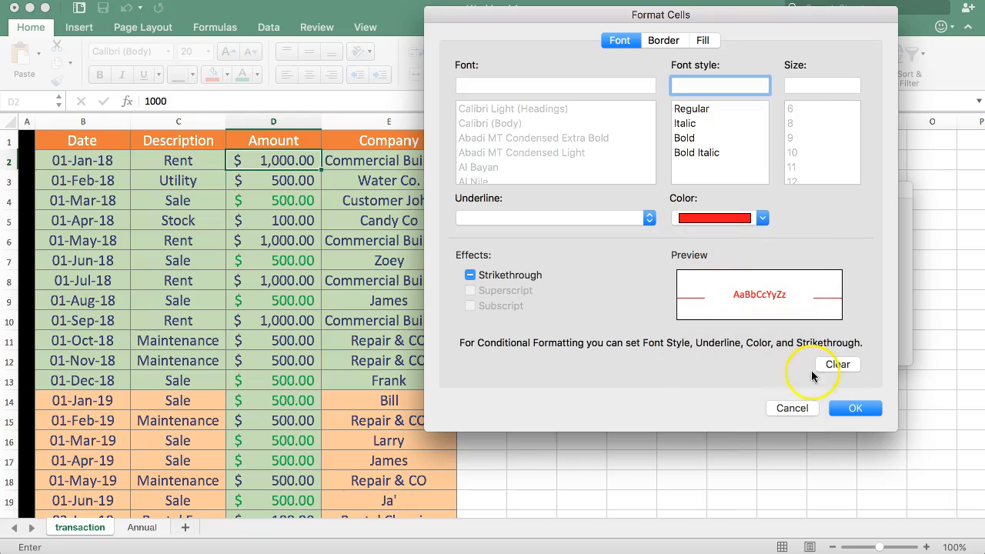
click(851, 408)
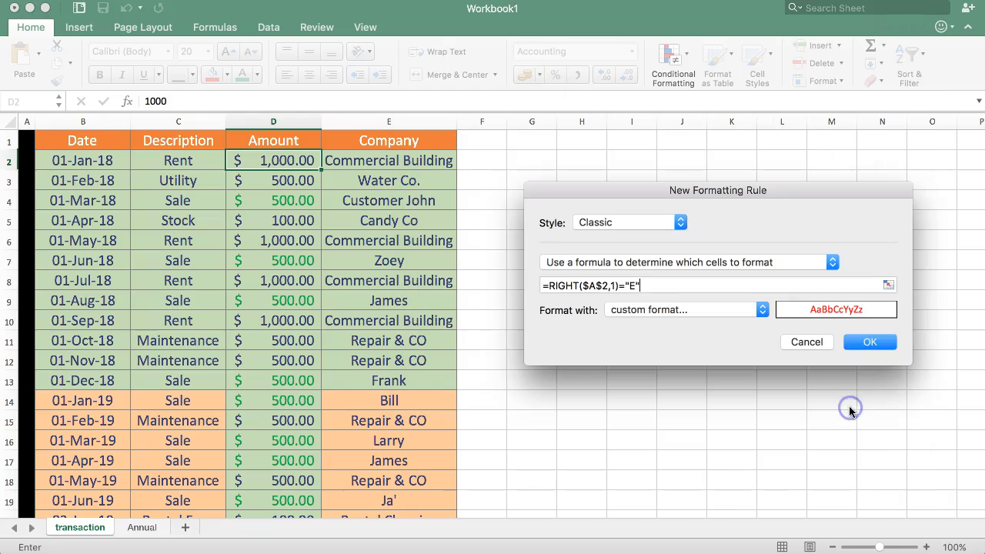
click(864, 341)
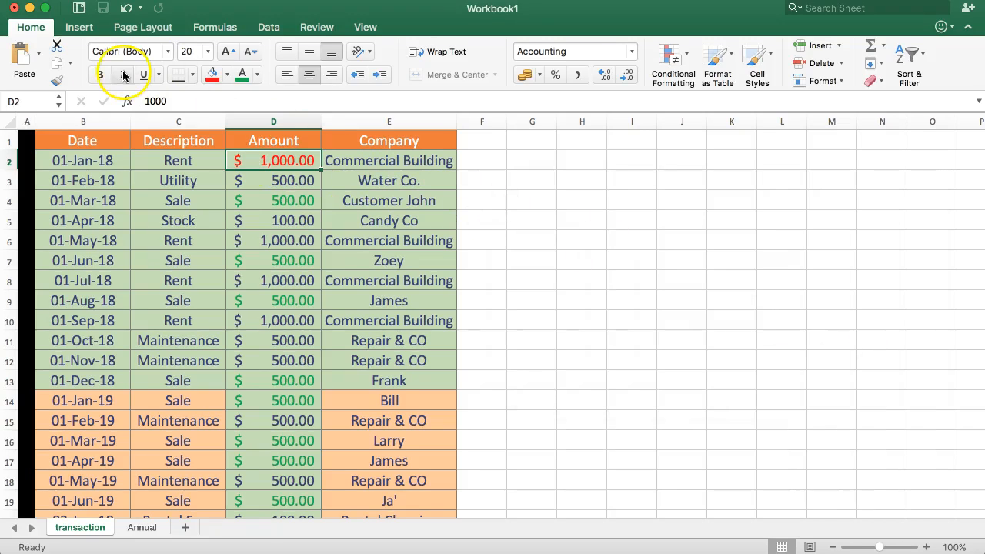
Try copying D2's formatting down the Amount column from D2, and undo it.
click(57, 80)
mouse_move(265, 160)
mouse_down()
mouse_move(279, 200)
mouse_move(254, 542)
mouse_move(279, 359)
mouse_move(279, 424)
mouse_move(285, 396)
mouse_up()
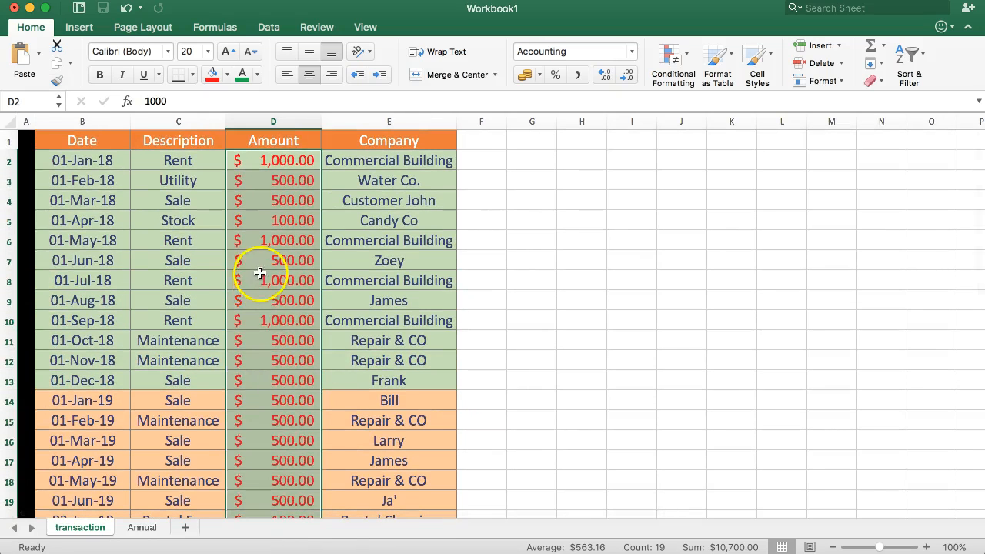
click(266, 201)
click(262, 181)
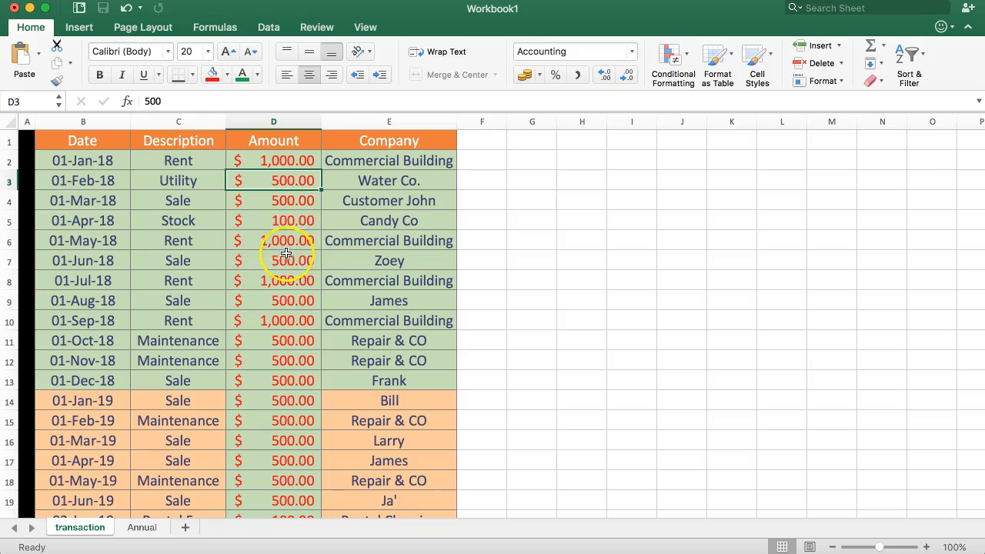
key(super+z)
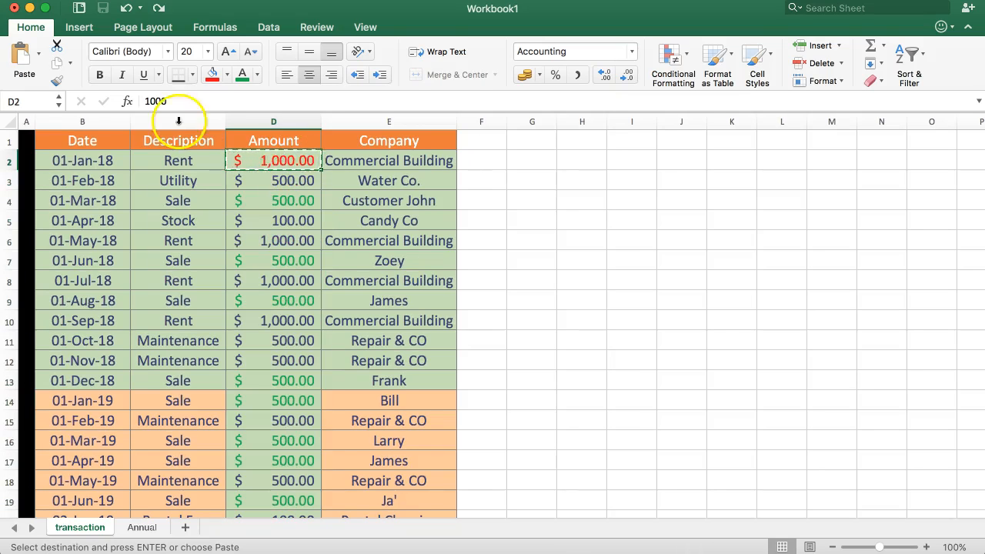
Copy D2's formatting to the Amount cells D3:D9.
click(57, 80)
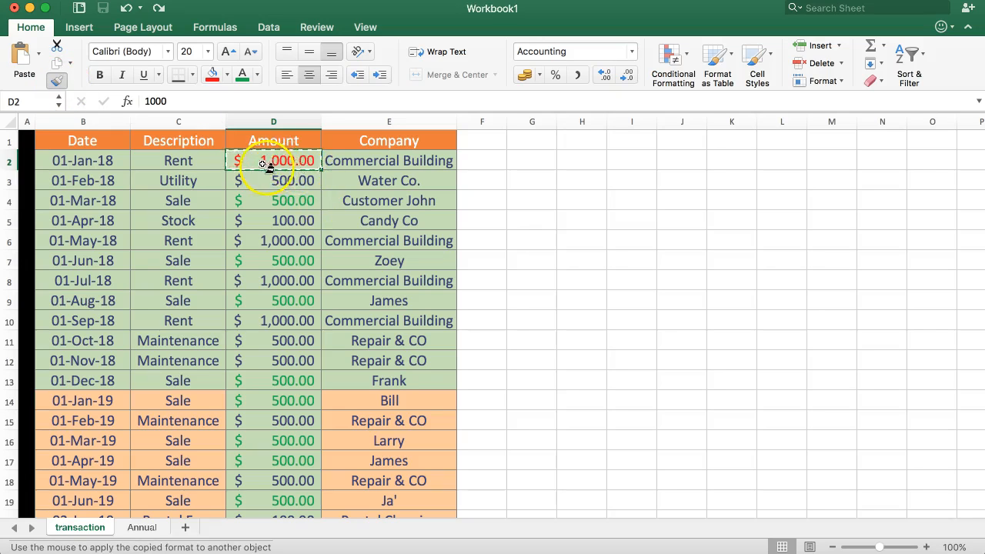
drag(275, 182, 280, 299)
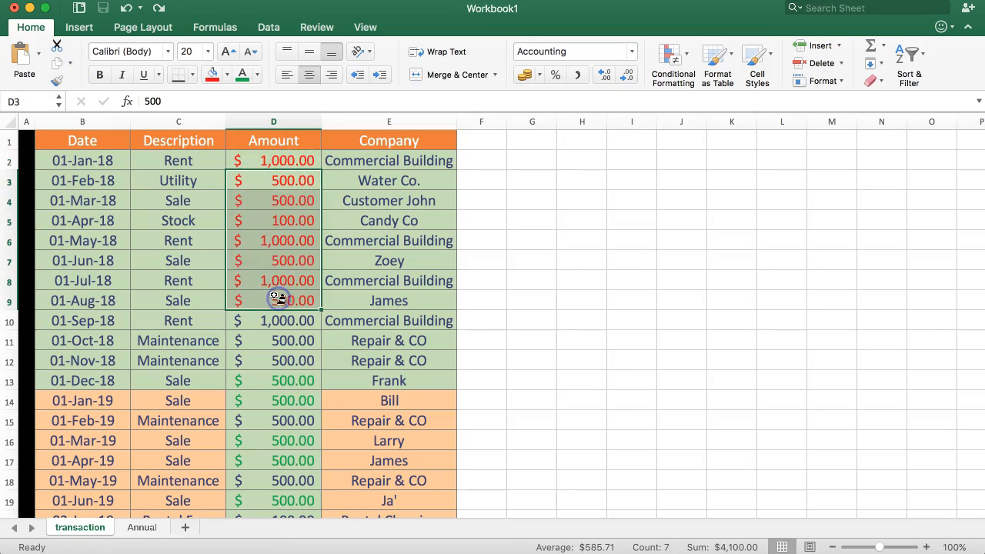
click(581, 220)
click(274, 180)
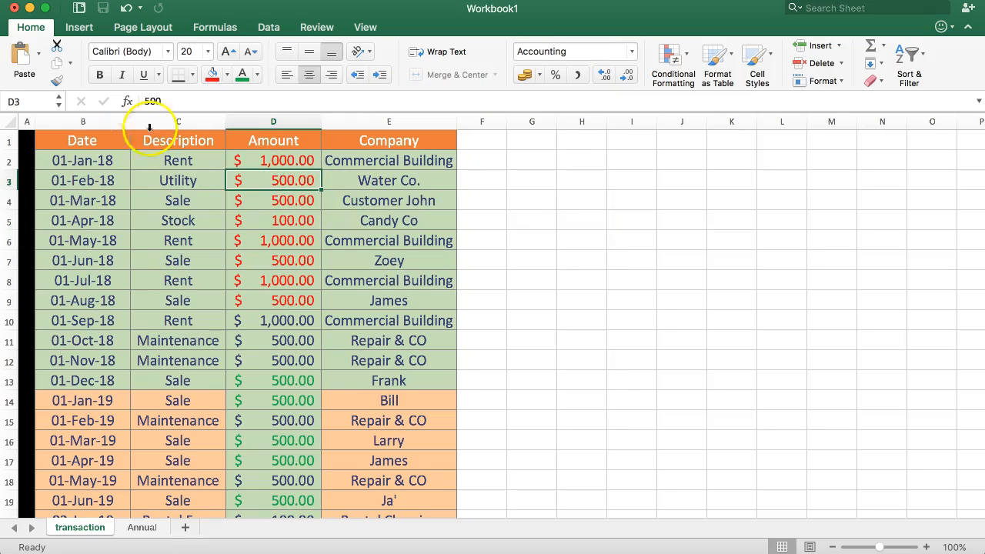
Bring column A's code for the first transaction into F2 with the formula =A2.
click(464, 157)
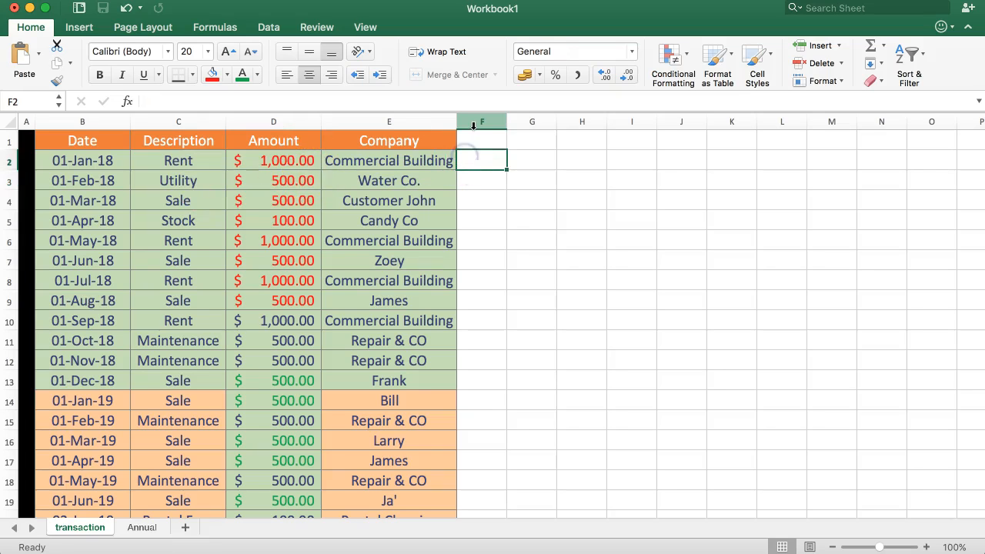
text(=)
click(25, 159)
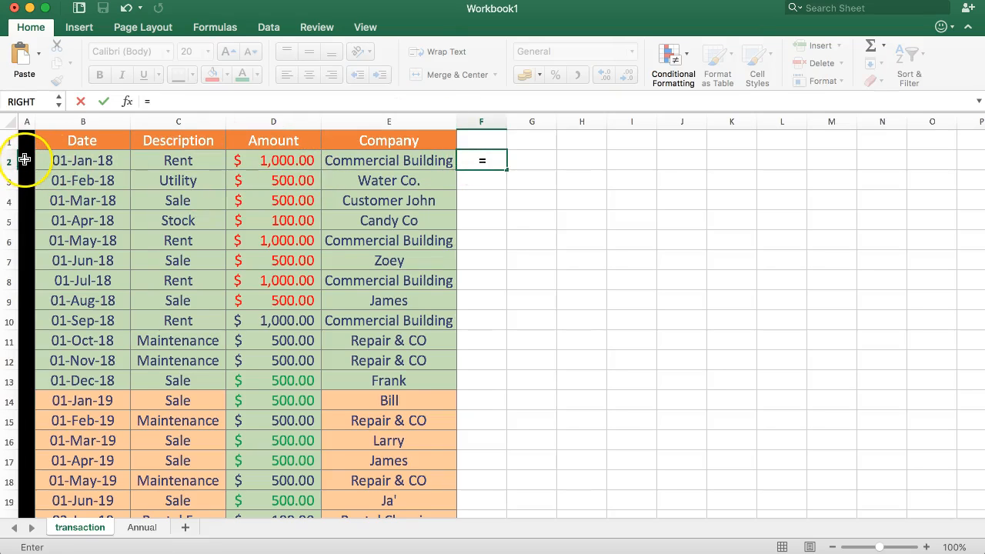
key(Return)
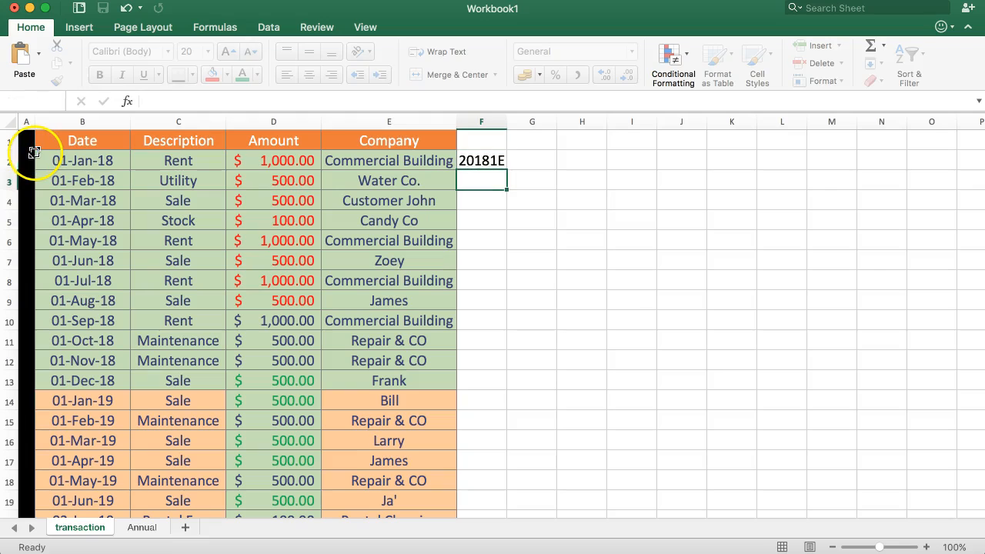
Enter =RIGHT(F2,1) in G2 to extract the code's last character and fill the formula down to row 15.
click(513, 159)
text(=)
key(Left)
key(BackSpace)
key(BackSpace)
text(RI)
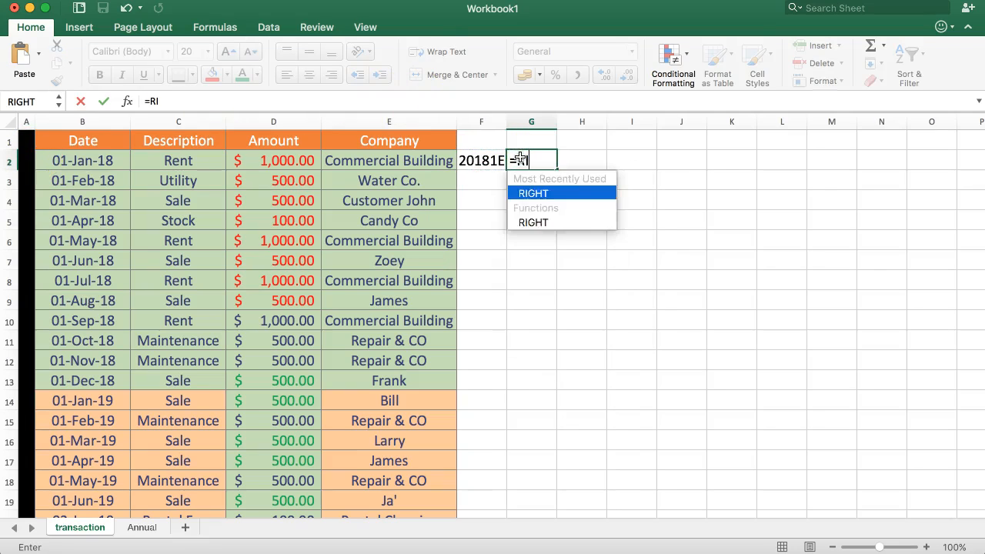
text(GHT()
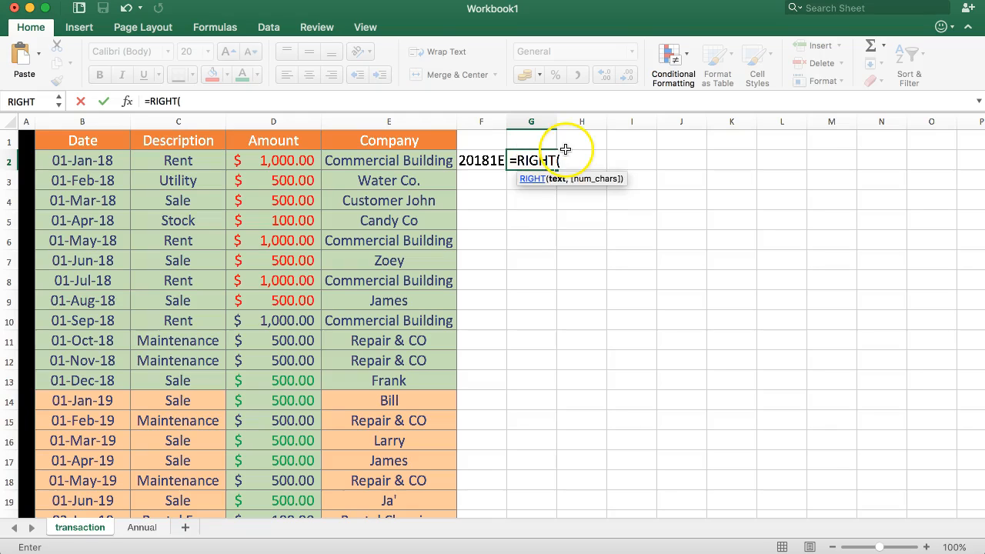
click(482, 162)
text(,1)
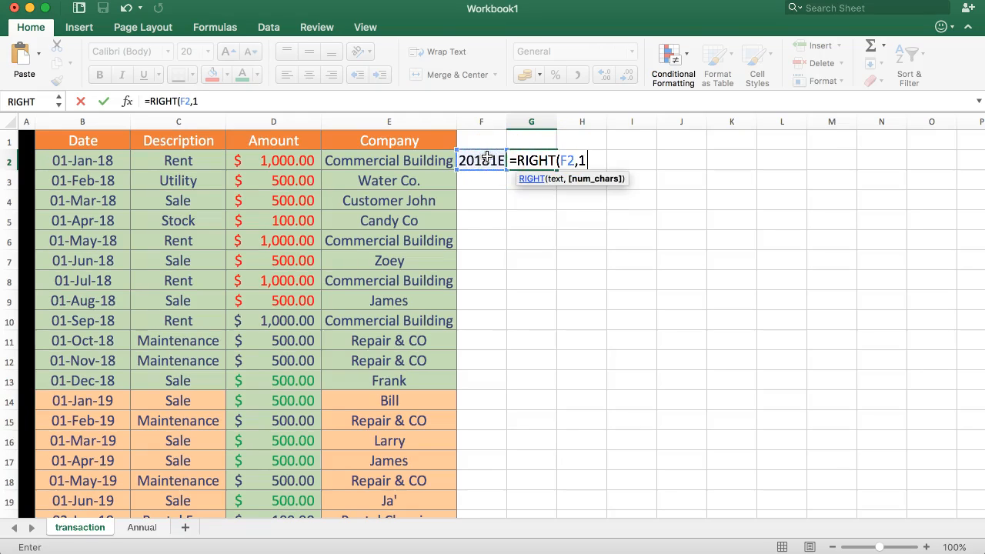
text())
key(Return)
click(530, 160)
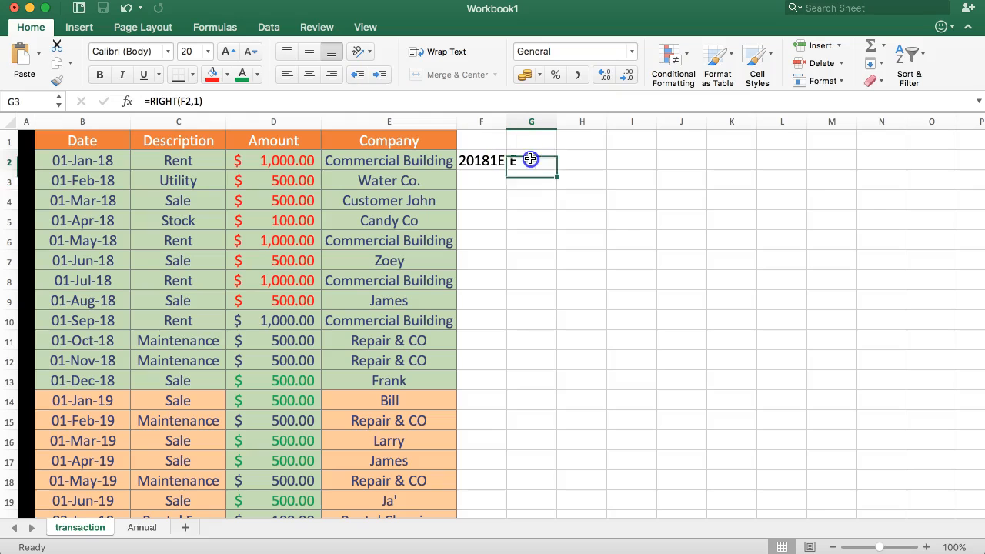
drag(556, 170, 520, 435)
click(533, 158)
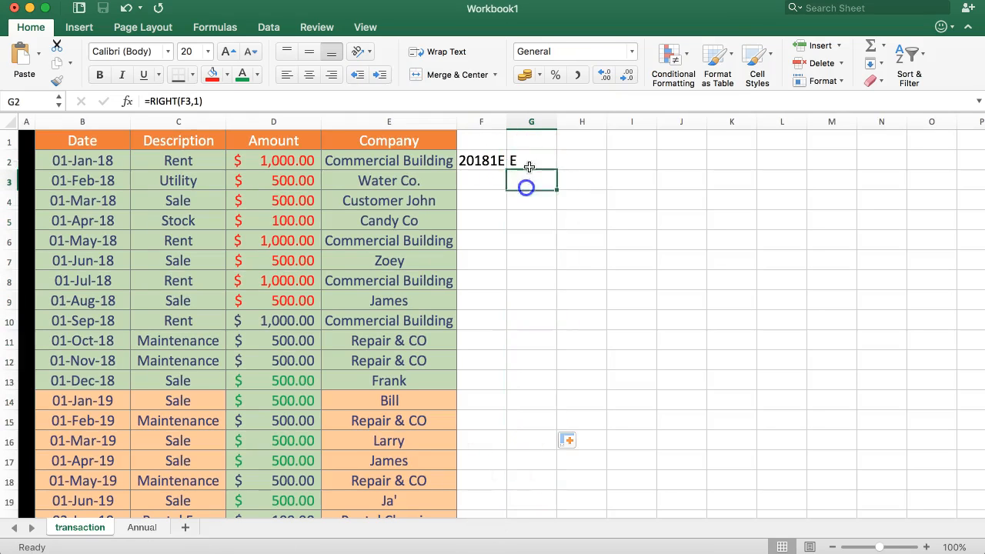
Edit D2's red conditional formatting rule to use the relative reference =RIGHT(A2,1)="E" and apply the change.
click(218, 159)
click(257, 157)
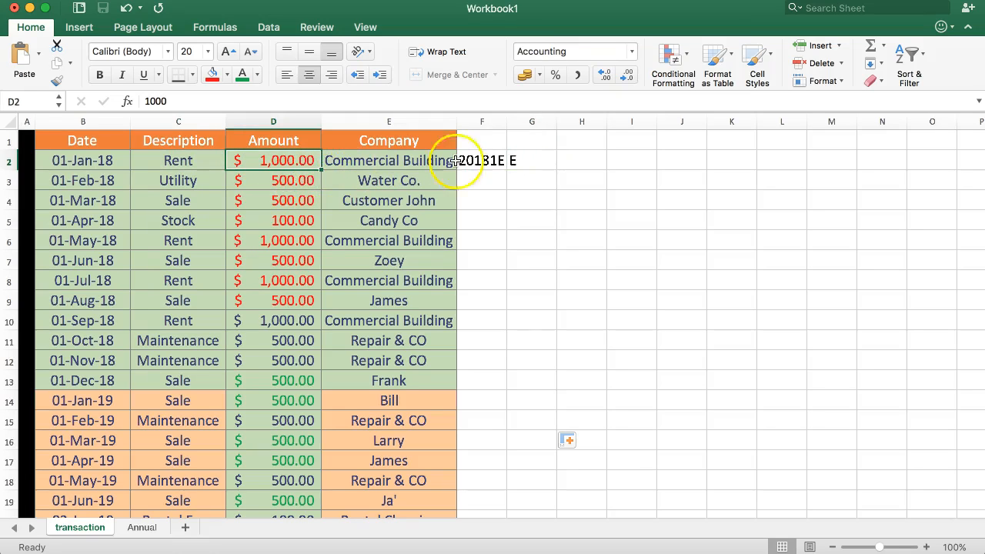
click(674, 58)
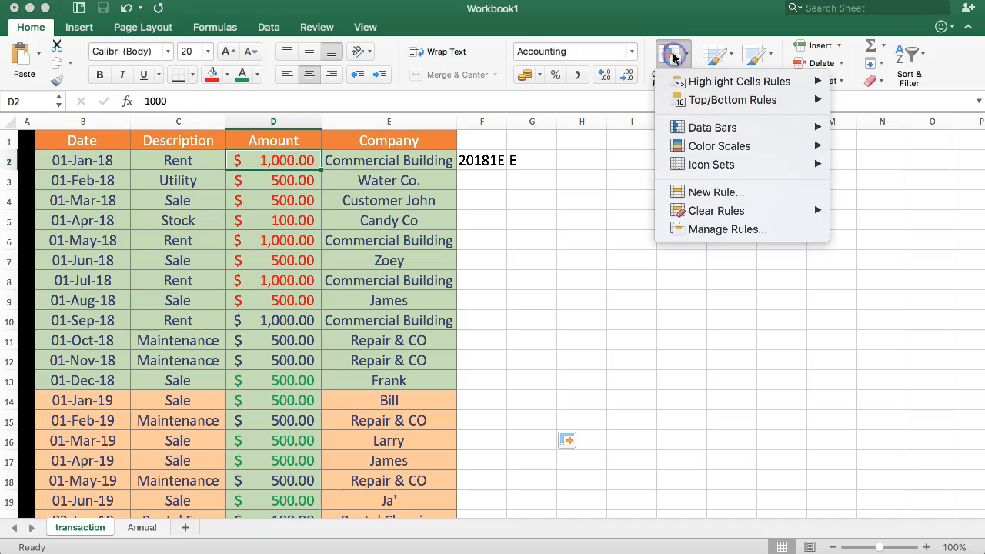
click(696, 230)
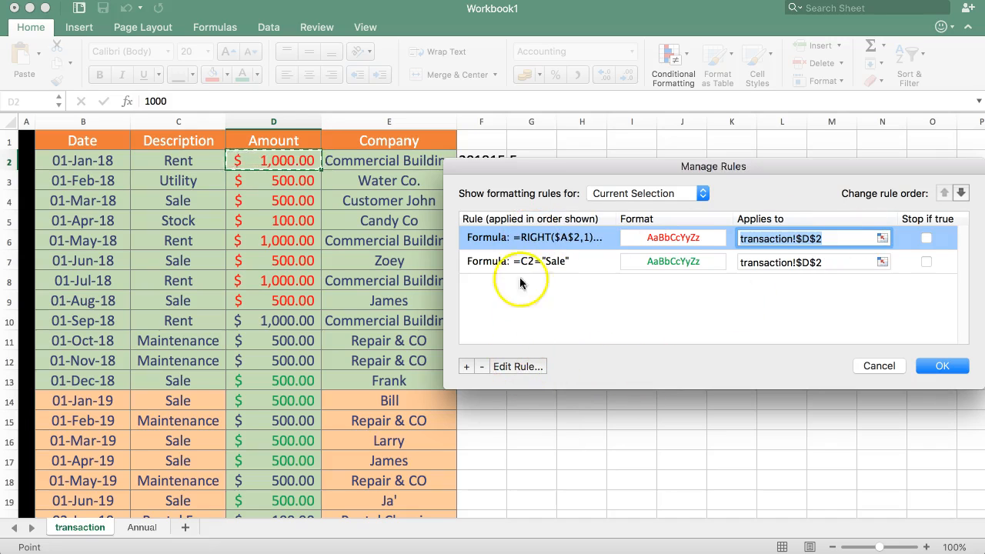
click(512, 367)
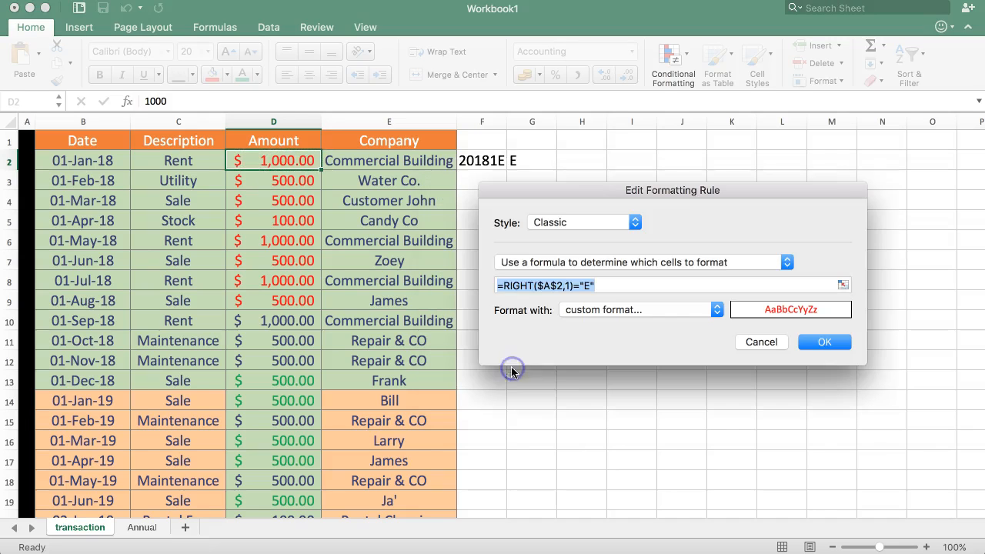
click(572, 285)
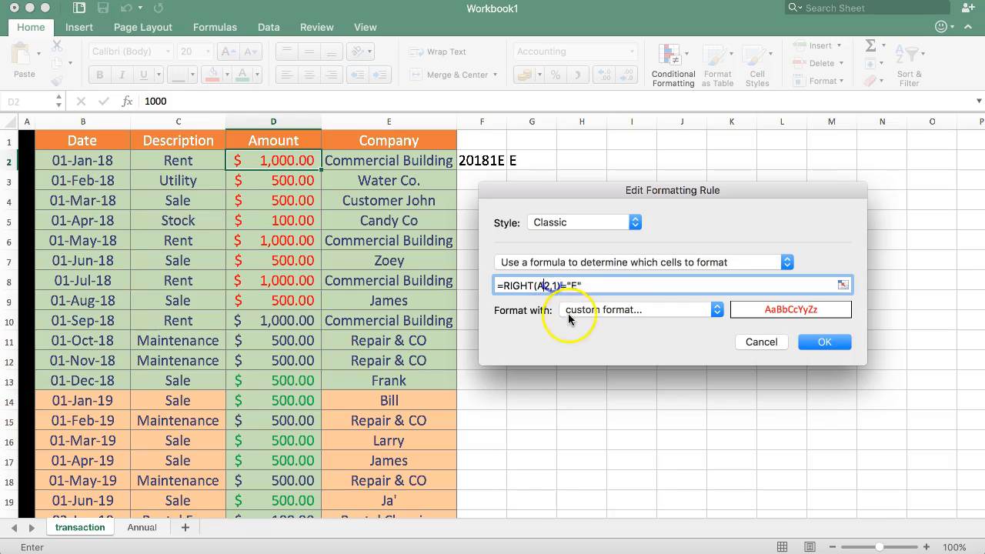
click(818, 342)
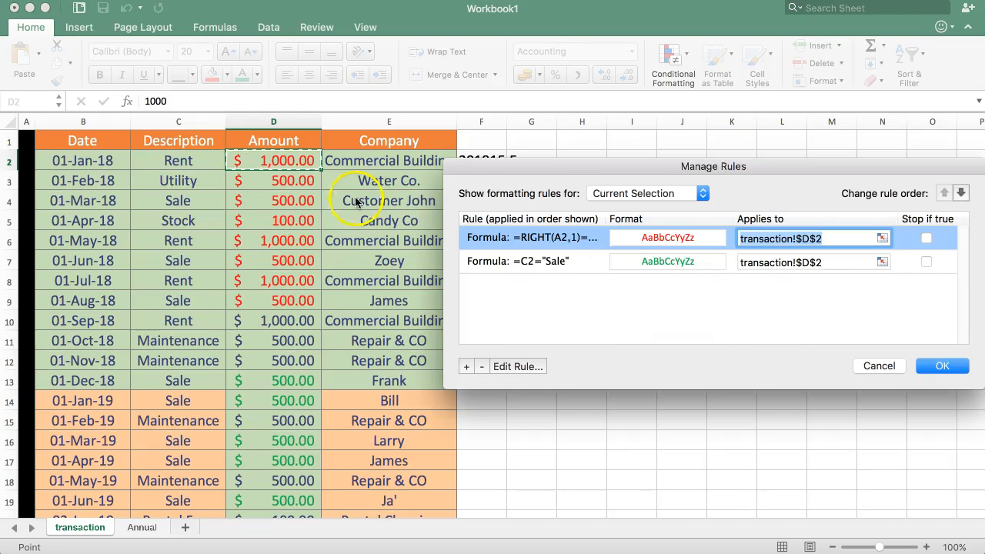
click(945, 367)
Copy D2's updated formatting to the Amount cells D3:D20.
click(384, 203)
click(299, 161)
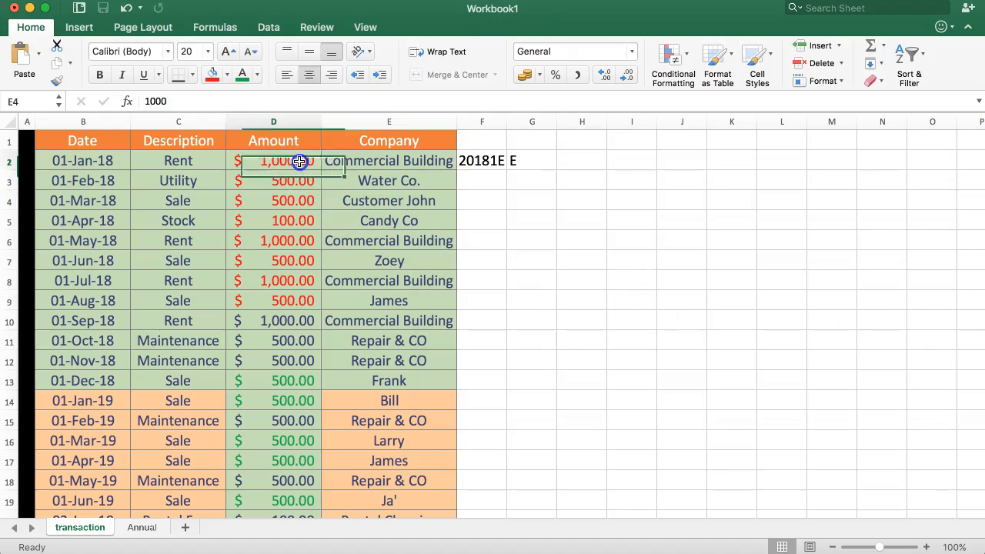
click(51, 80)
mouse_move(277, 182)
mouse_down()
mouse_move(277, 531)
mouse_move(295, 378)
mouse_move(300, 400)
mouse_up()
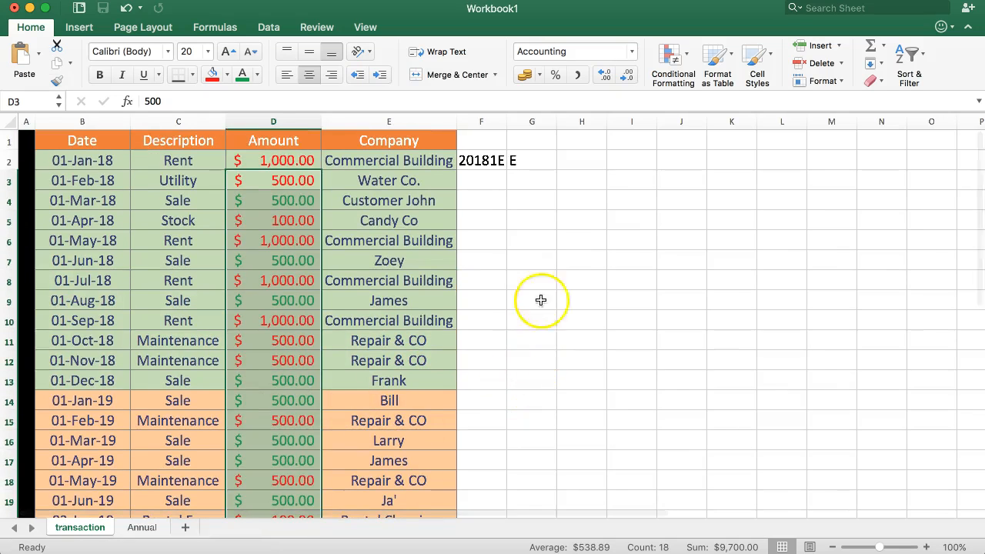
drag(529, 159, 504, 159)
click(521, 211)
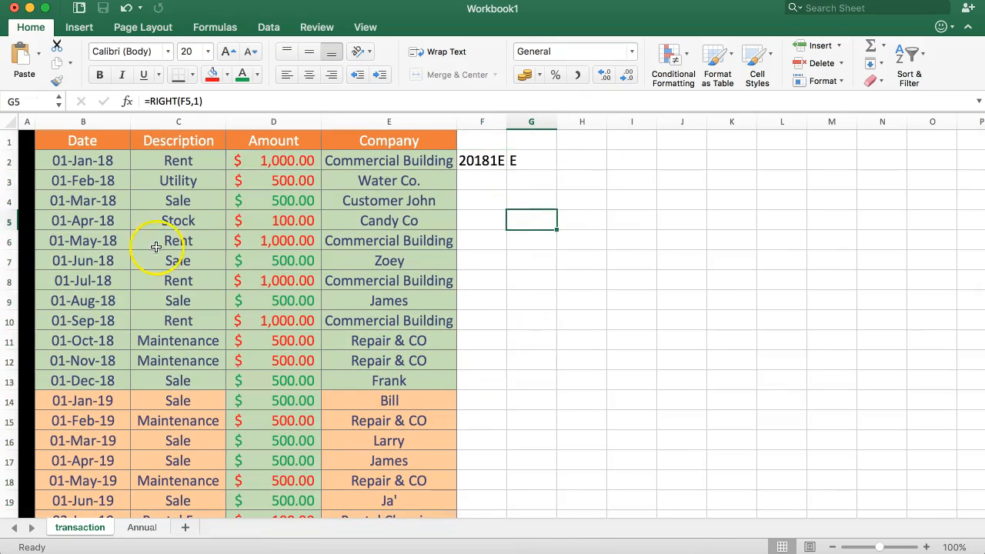
drag(246, 161, 235, 361)
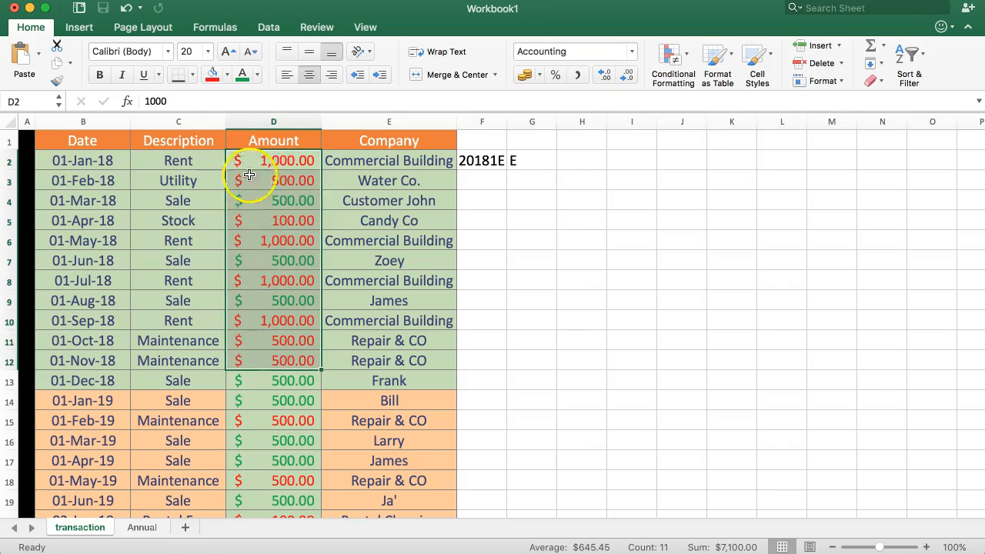
click(582, 199)
click(531, 160)
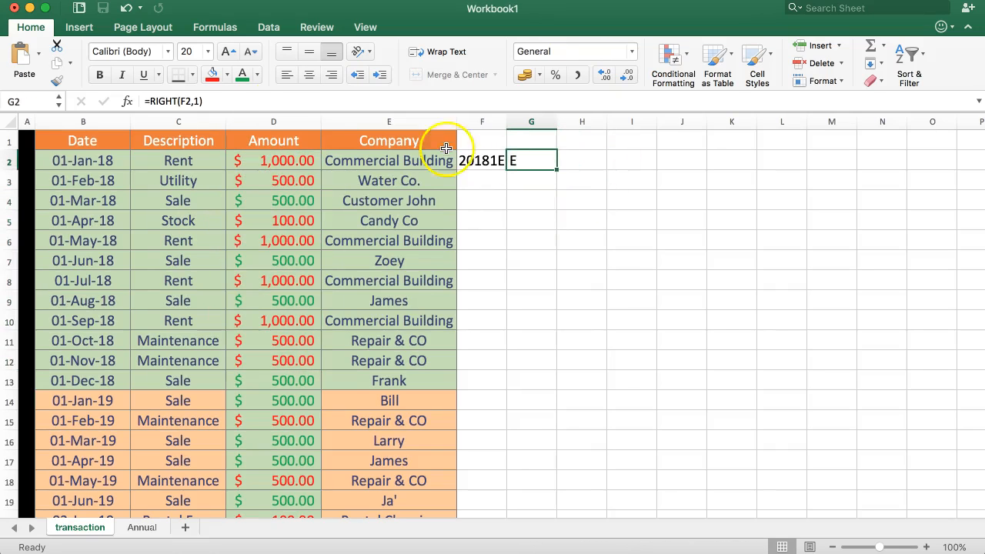
drag(202, 101, 152, 100)
click(508, 175)
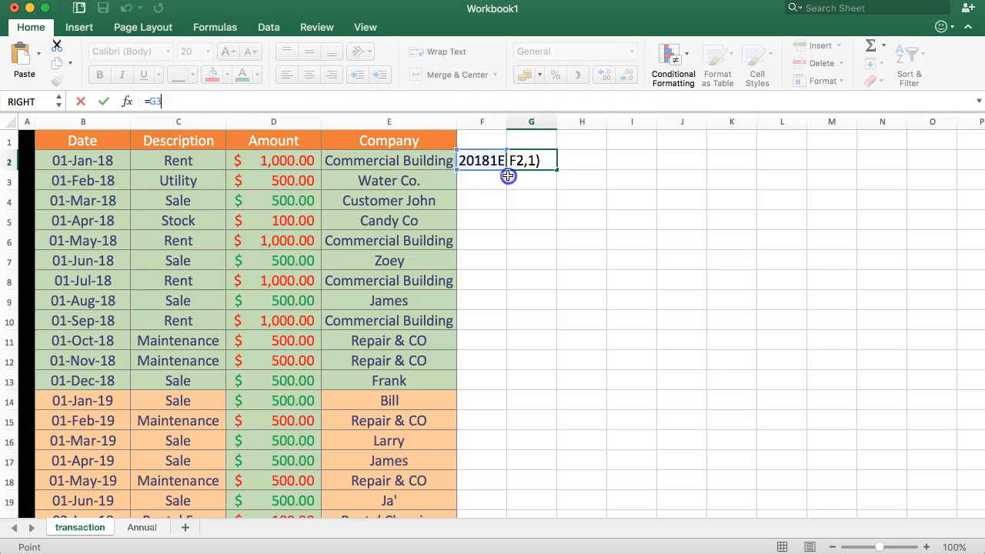
key(Escape)
Fill the helper formulas in G2 and F2 down to row 7.
drag(555, 169, 542, 262)
click(513, 161)
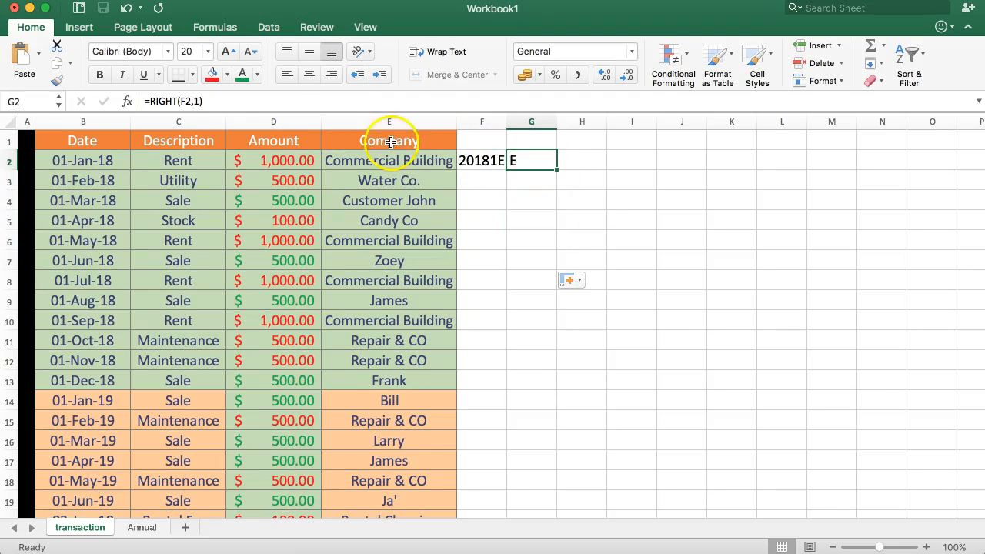
click(493, 160)
drag(506, 169, 496, 264)
click(532, 164)
Compare the codes in F2:F7 with the last characters extracted in G2:G7 and the Amount cell they control.
drag(481, 160, 485, 260)
click(484, 260)
click(527, 258)
click(530, 205)
click(528, 177)
click(529, 162)
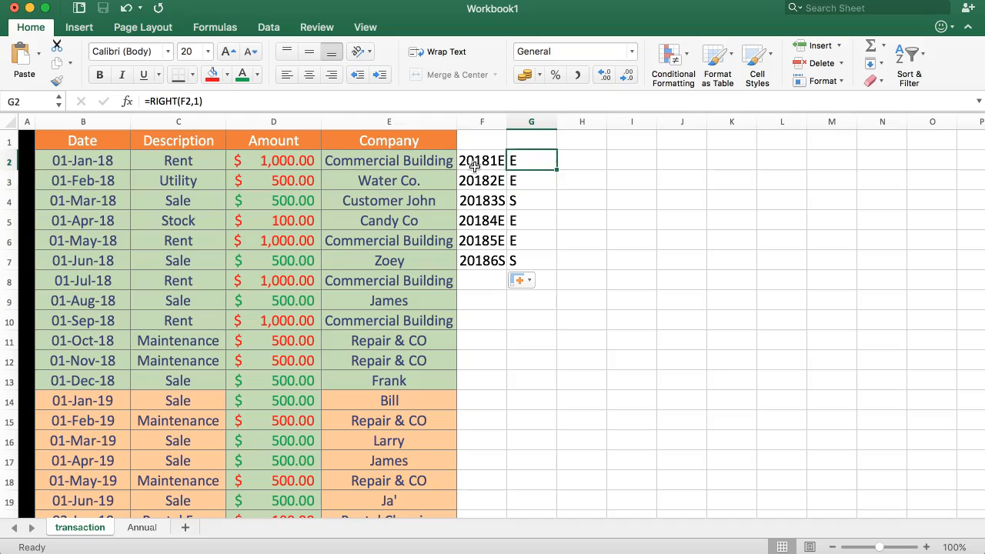
click(300, 161)
click(518, 162)
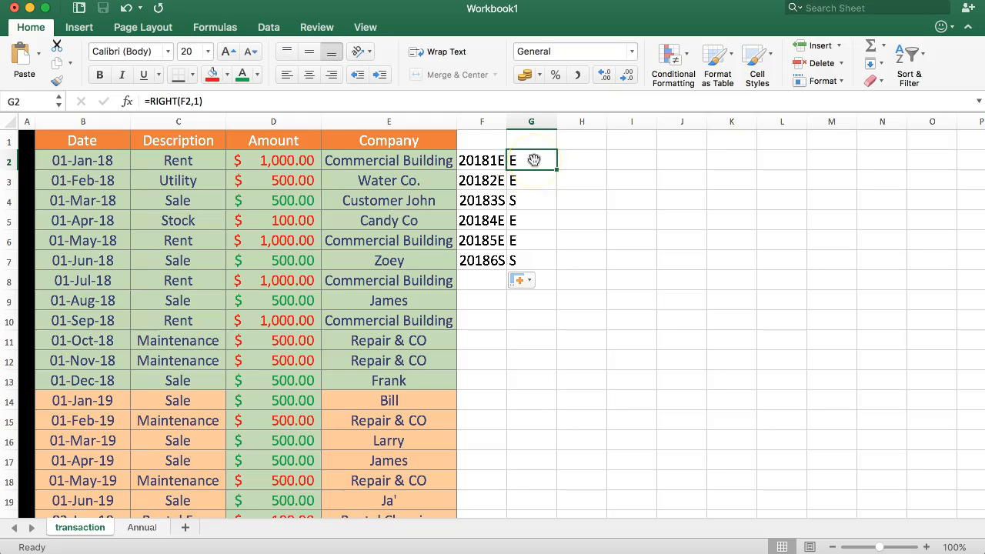
Delete the helper formulas in F2:G7.
drag(466, 161, 542, 261)
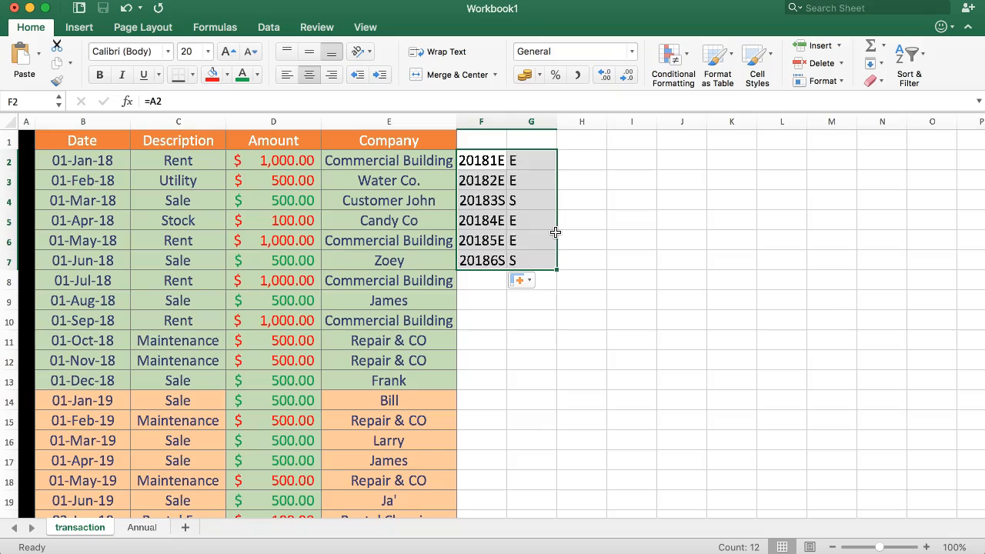
key(Delete)
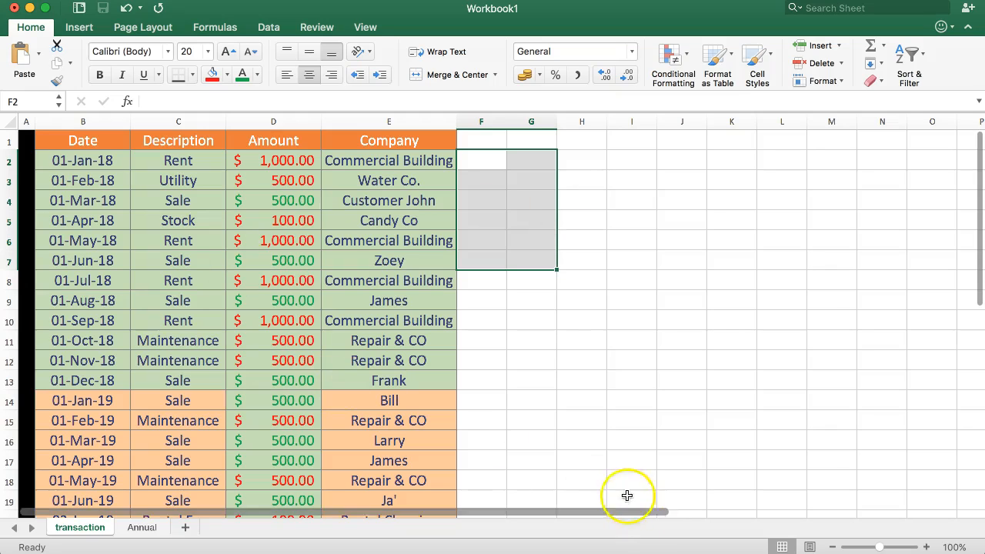
click(583, 414)
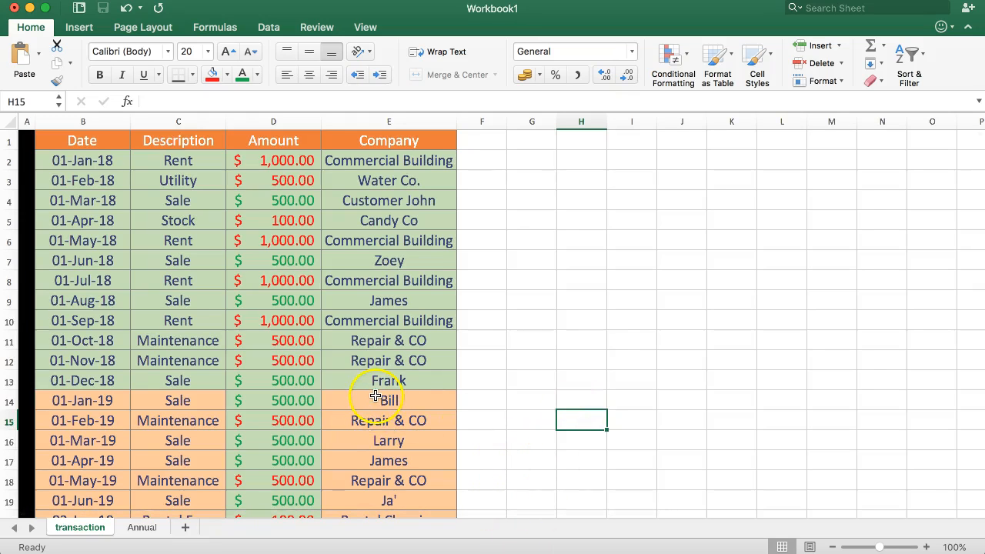
Change the first Rent amount in D2 to the negative value -1000.
scroll(287, 362, down, 2)
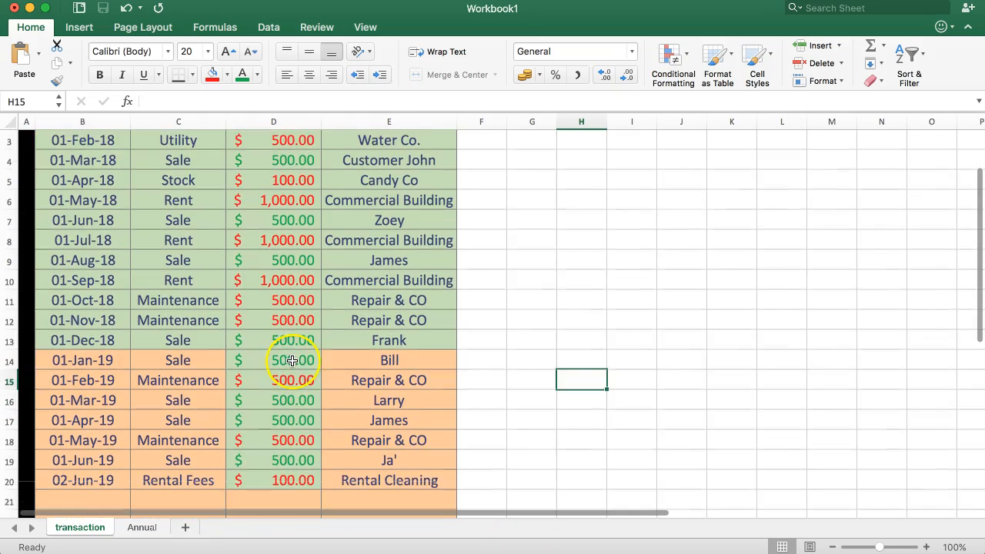
scroll(292, 360, up, 1)
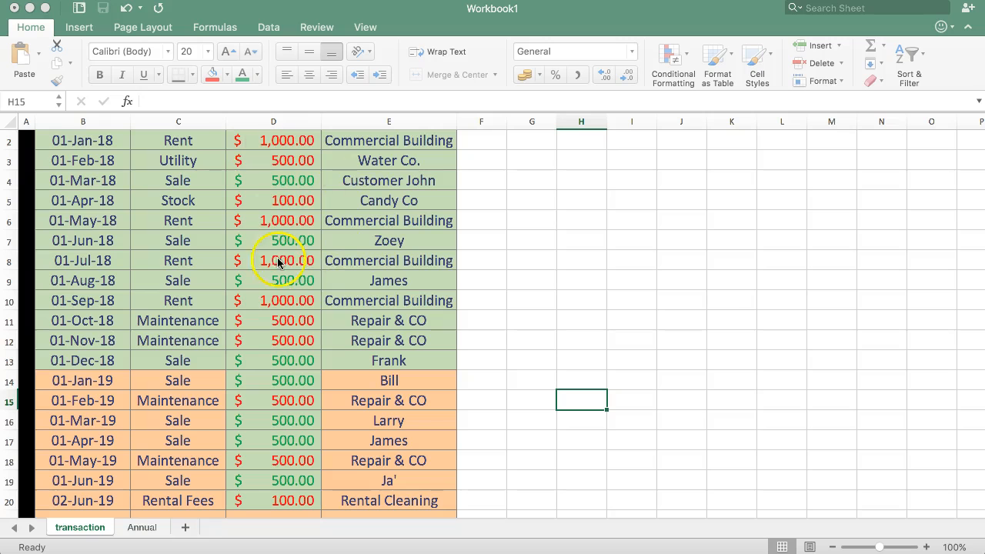
scroll(508, 300, up, 1)
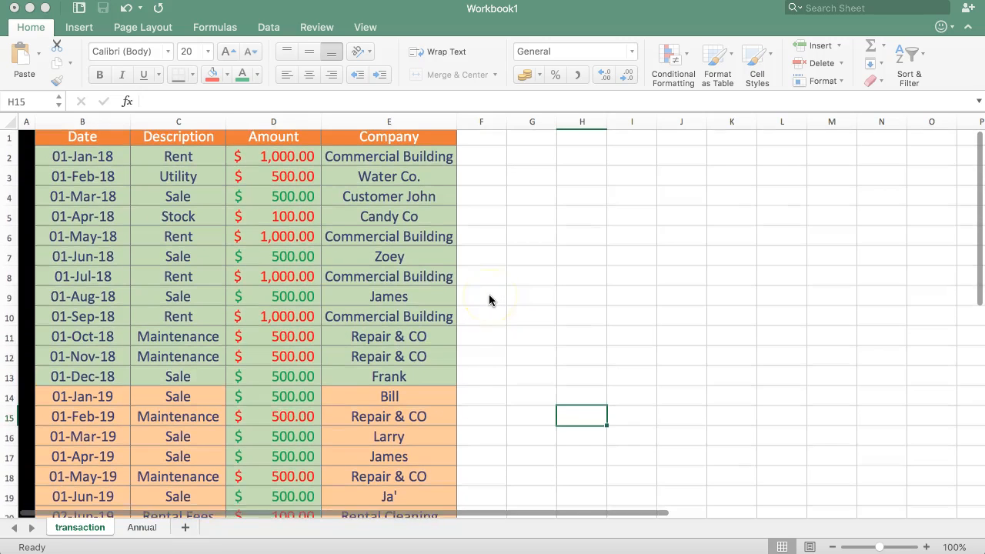
click(286, 161)
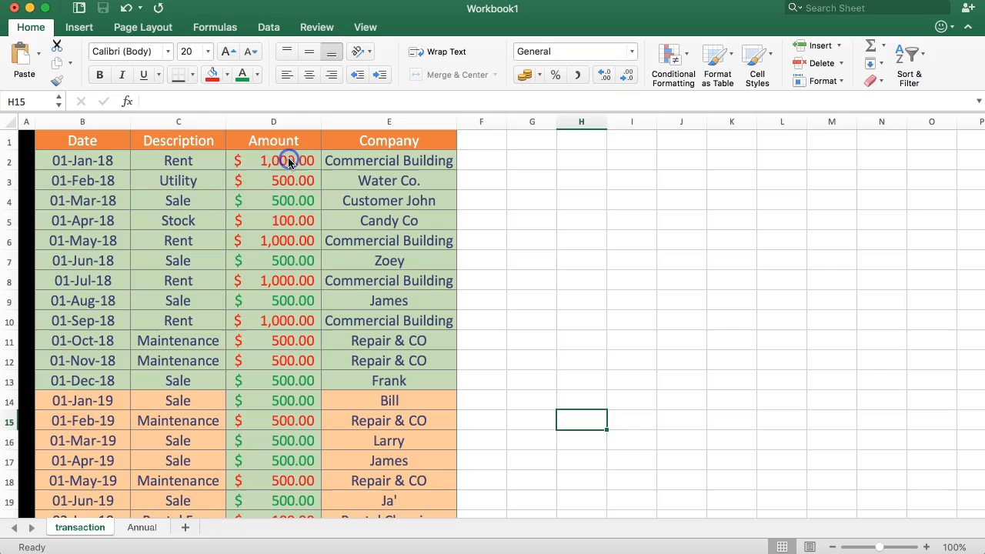
click(147, 100)
text(-)
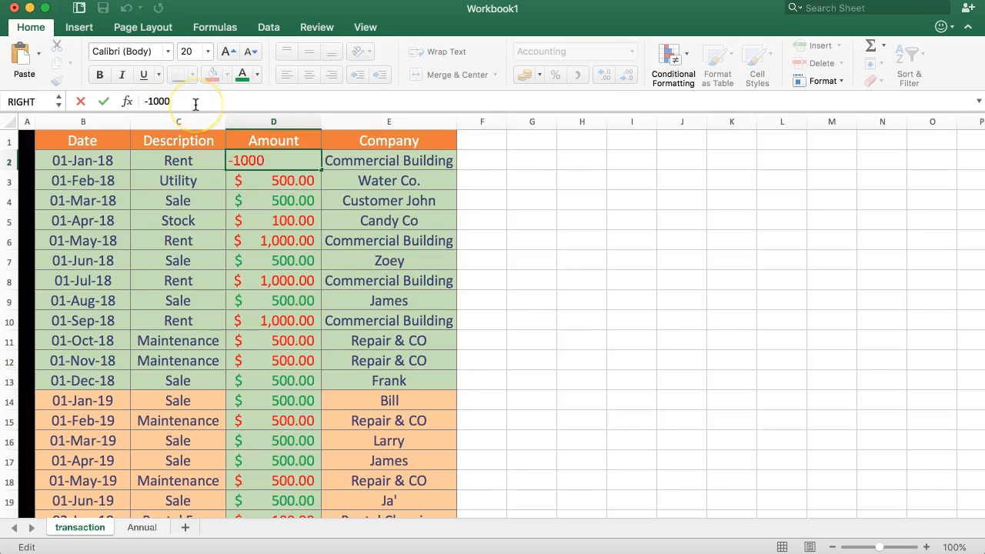
key(Return)
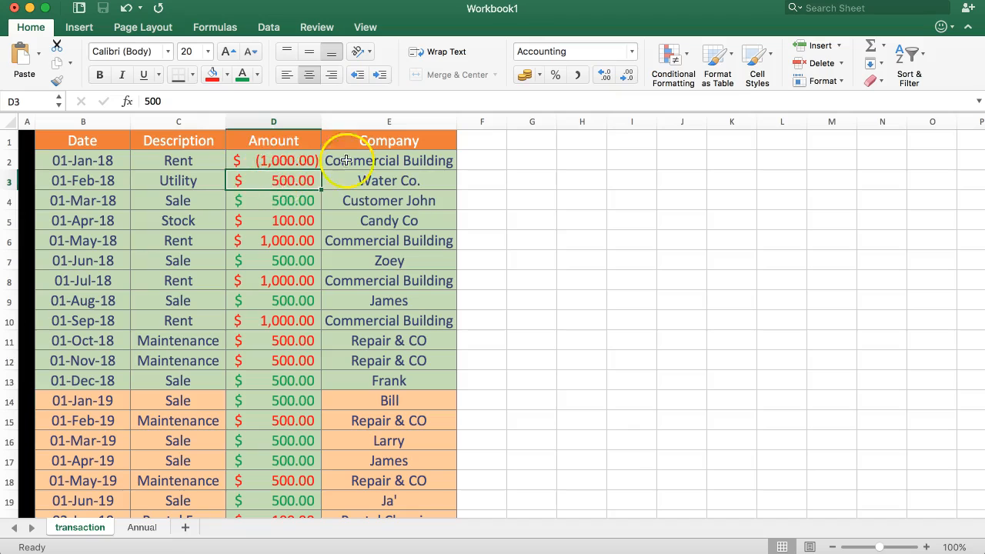
Try changing the Sale amount in D4 to -500, and undo the changes to both D4 and D2.
click(261, 163)
click(265, 201)
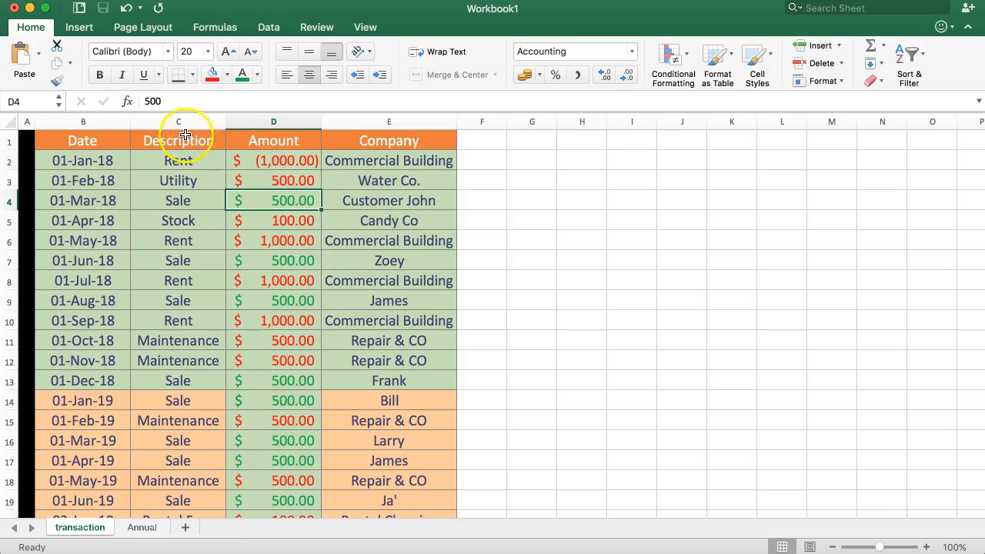
click(147, 101)
text(-)
key(Return)
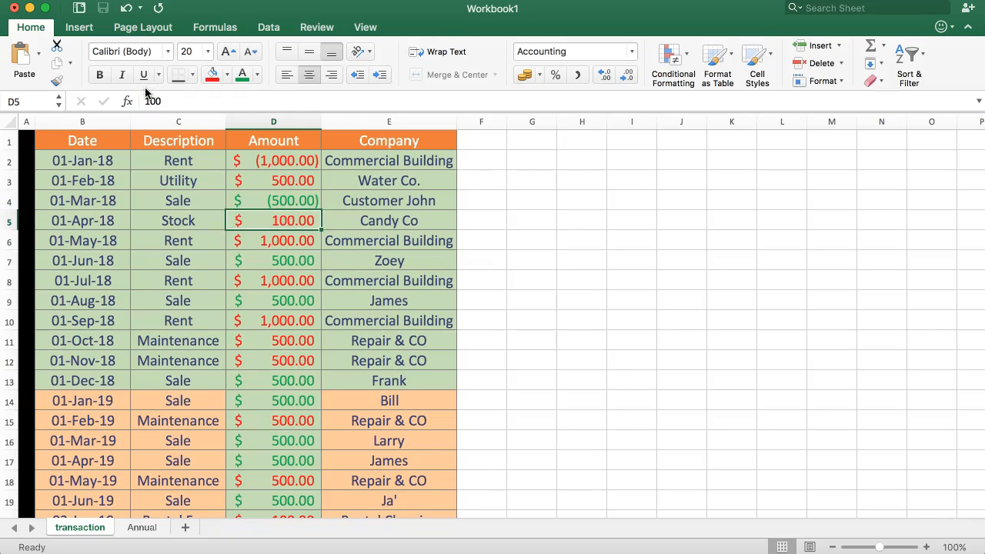
key(super+z)
key(super+z)
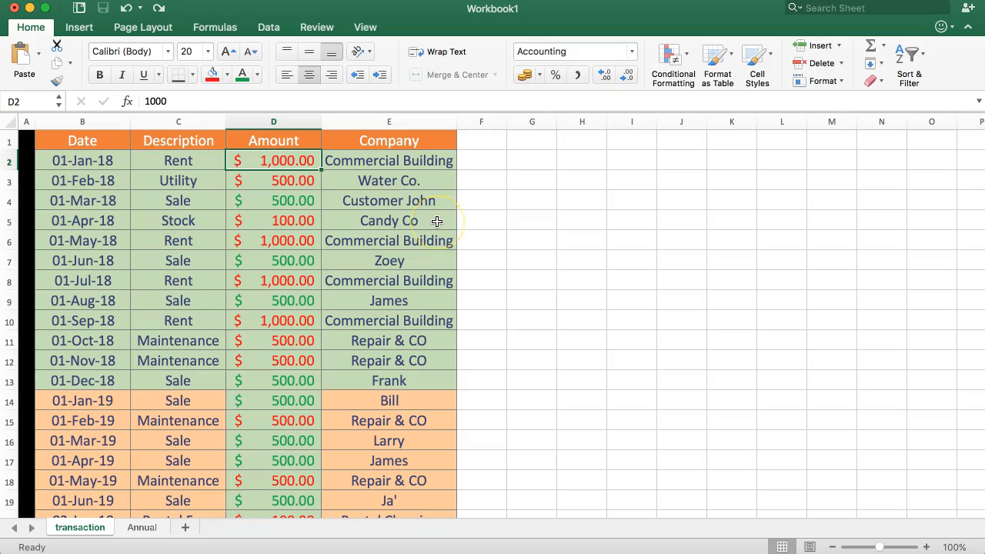